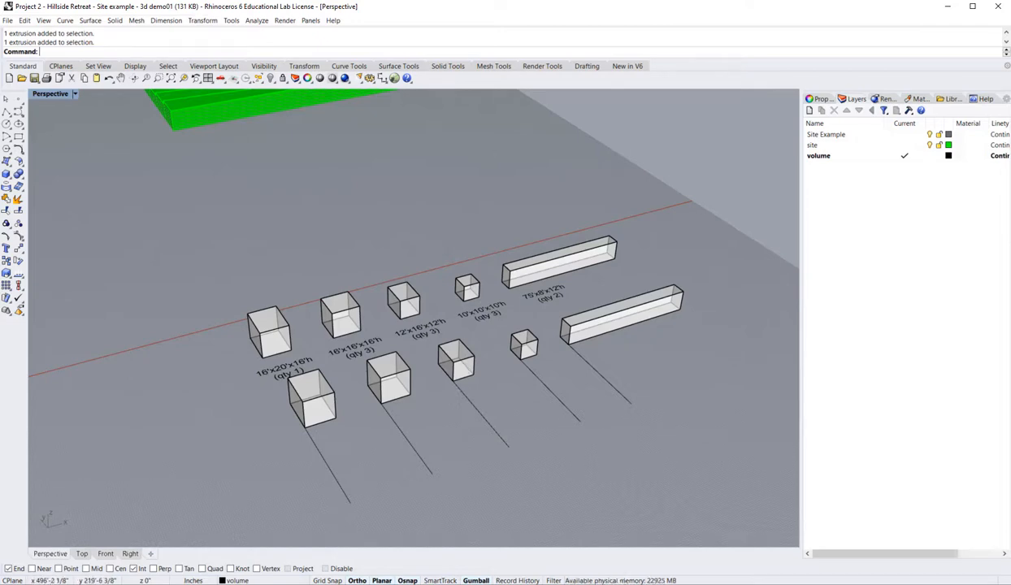
- Switch to the collision dimensions PDF in Acrobat, shrink its window over the model, and match its first pair of volumes to the boxes
key(alt+Tab)
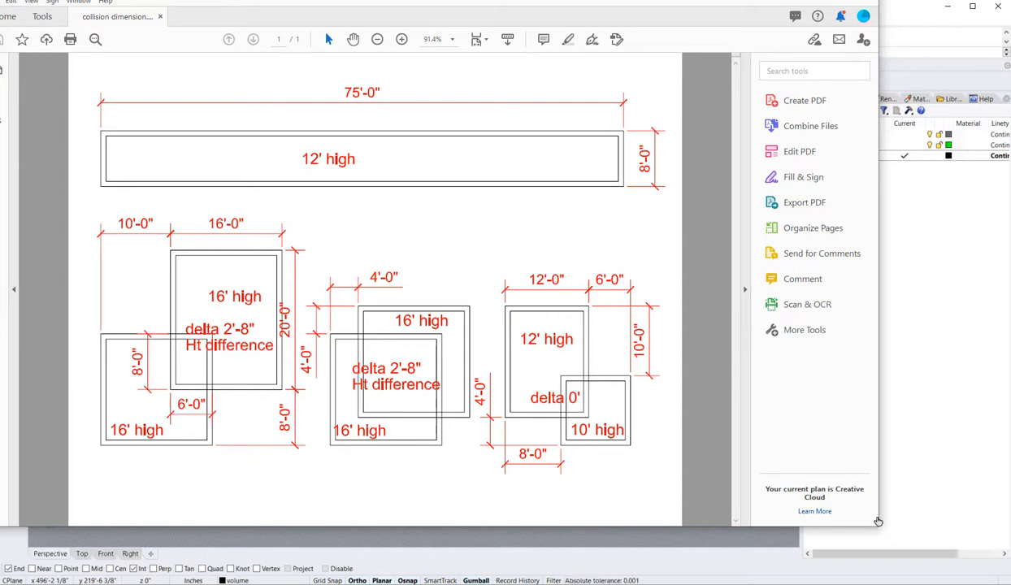
drag(880, 521, 398, 242)
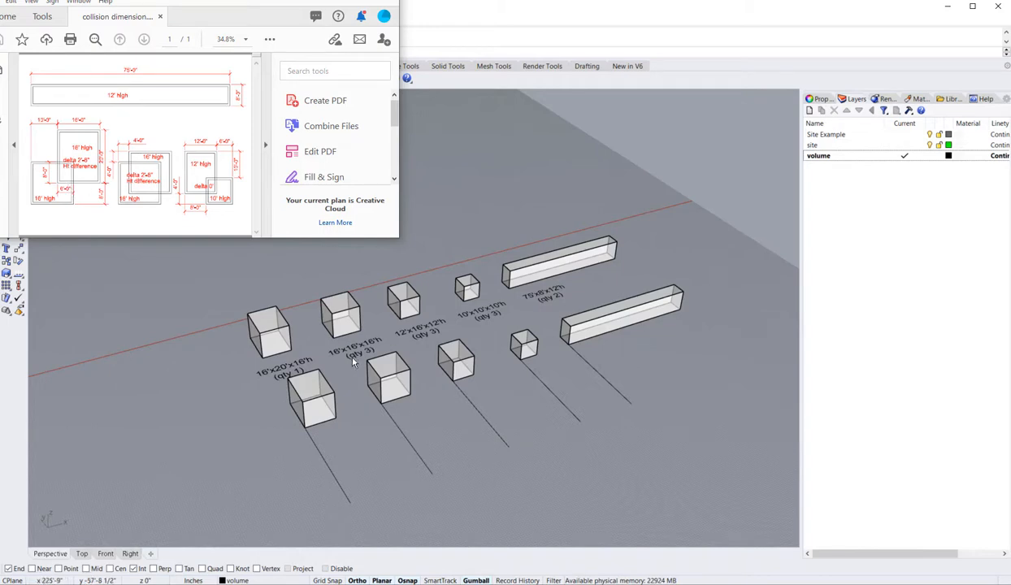
click(309, 396)
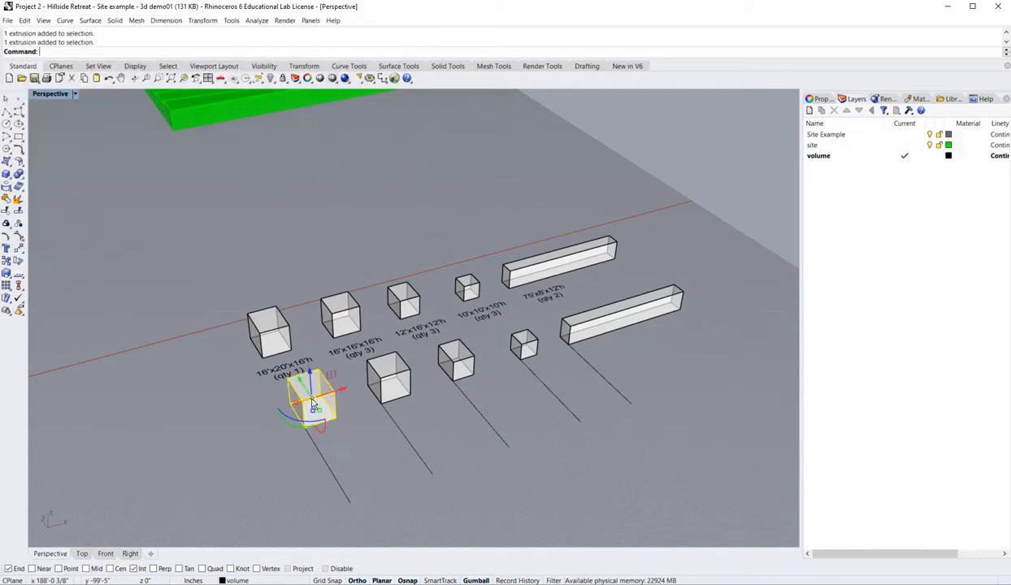
click(391, 384)
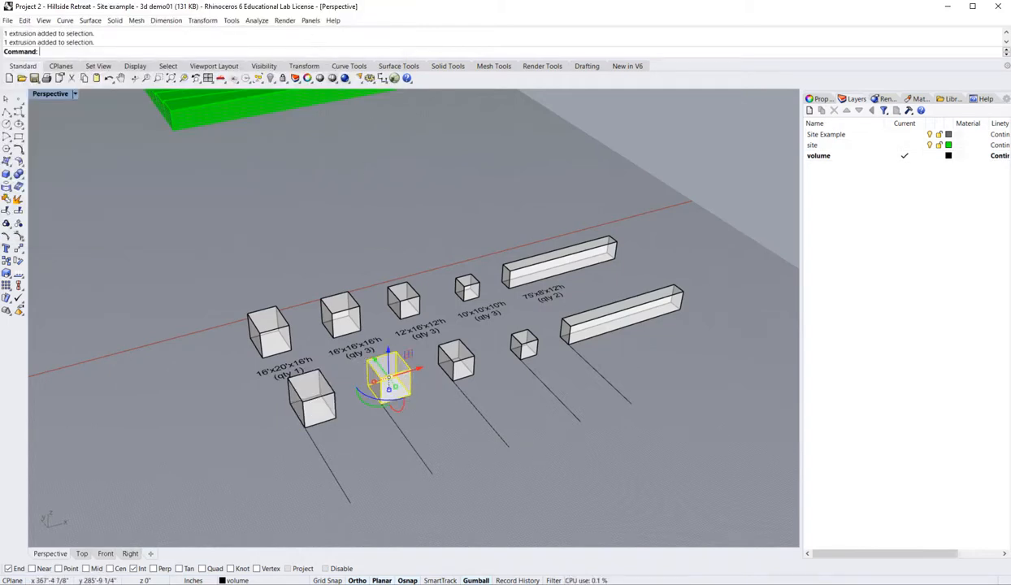
key(alt+Tab)
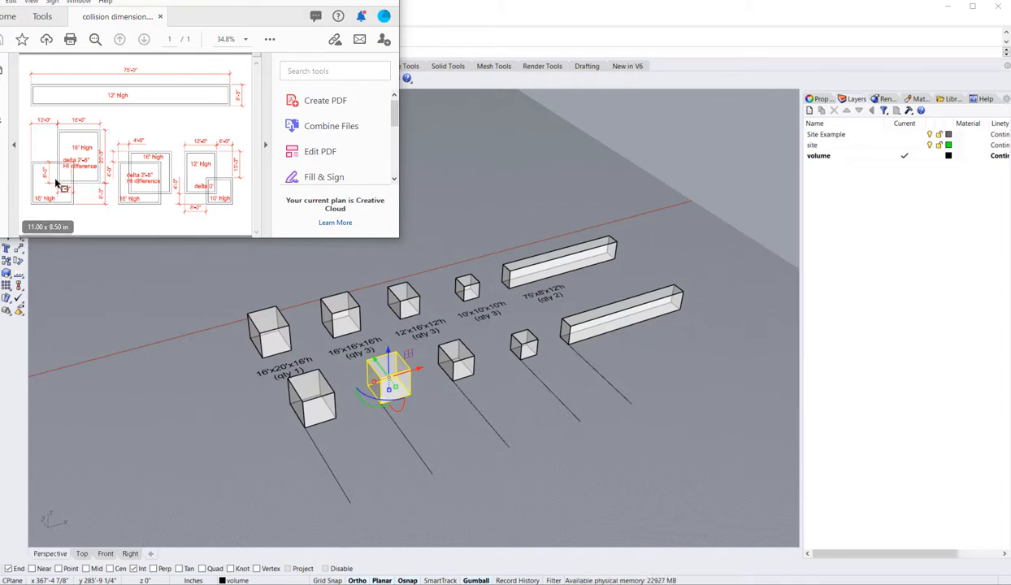
click(364, 440)
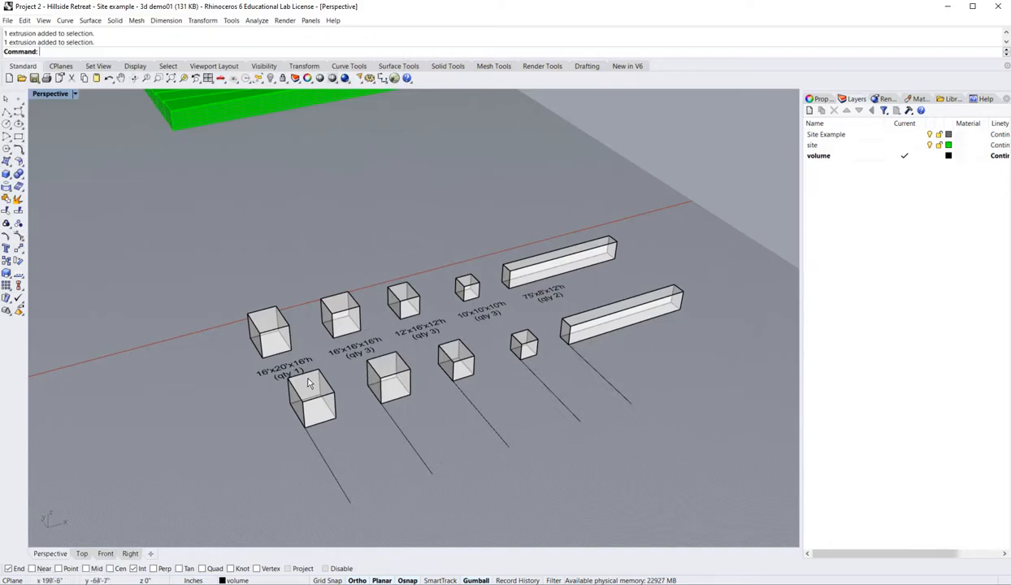
- Move the lower-row 16'x16'x16' box by its inner back base corner onto the front base corner of the 16'x20'x16' box
mouse_move(347, 424)
right_down()
mouse_move(328, 445)
mouse_move(330, 427)
right_up()
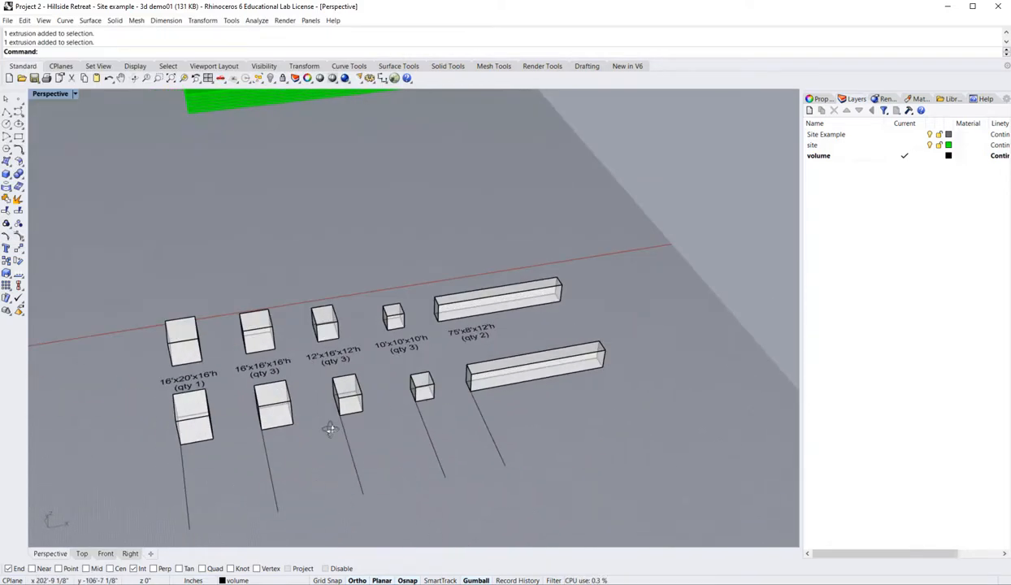
click(157, 78)
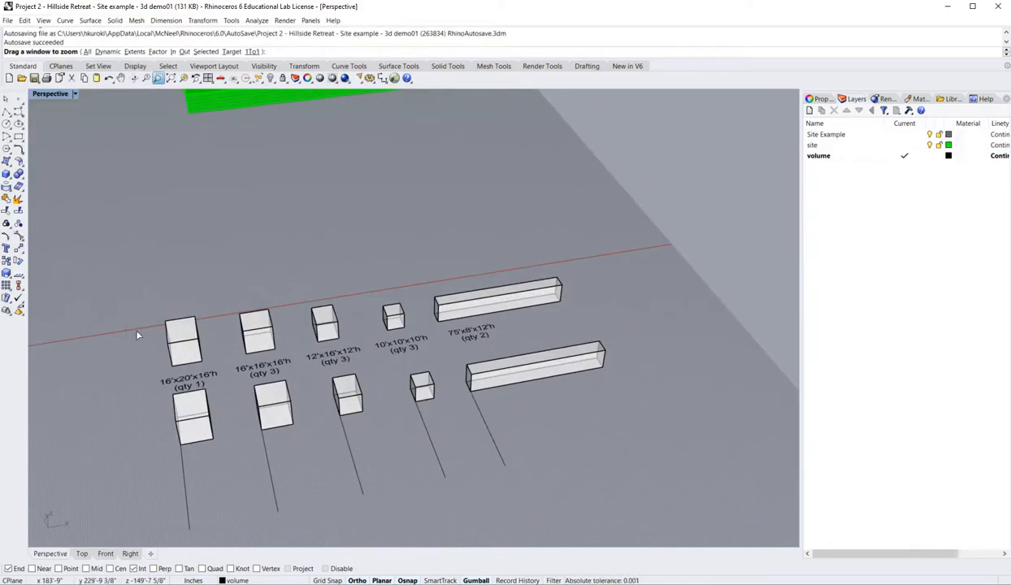
drag(126, 319, 341, 468)
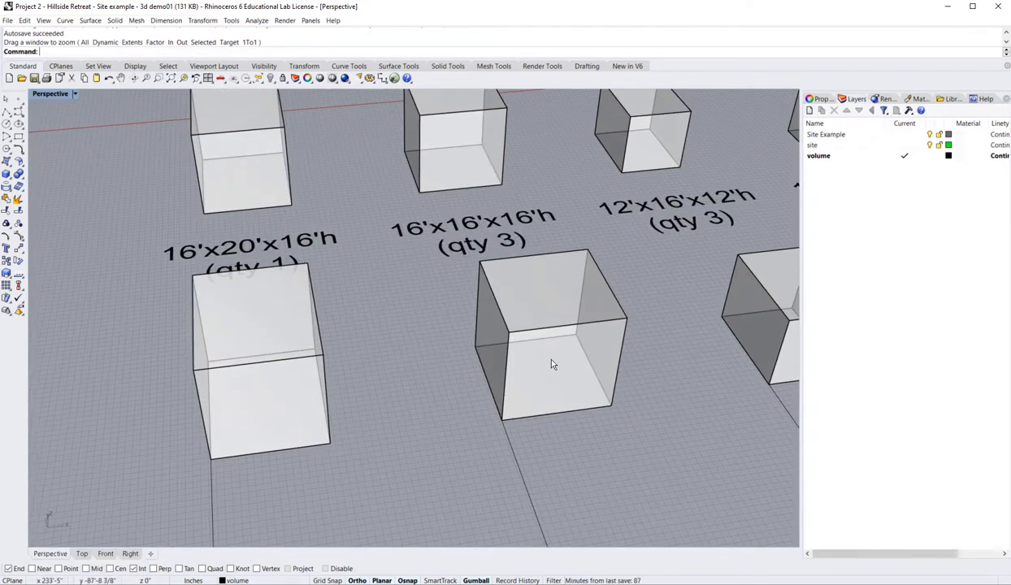
text(M)
key(Return)
click(587, 359)
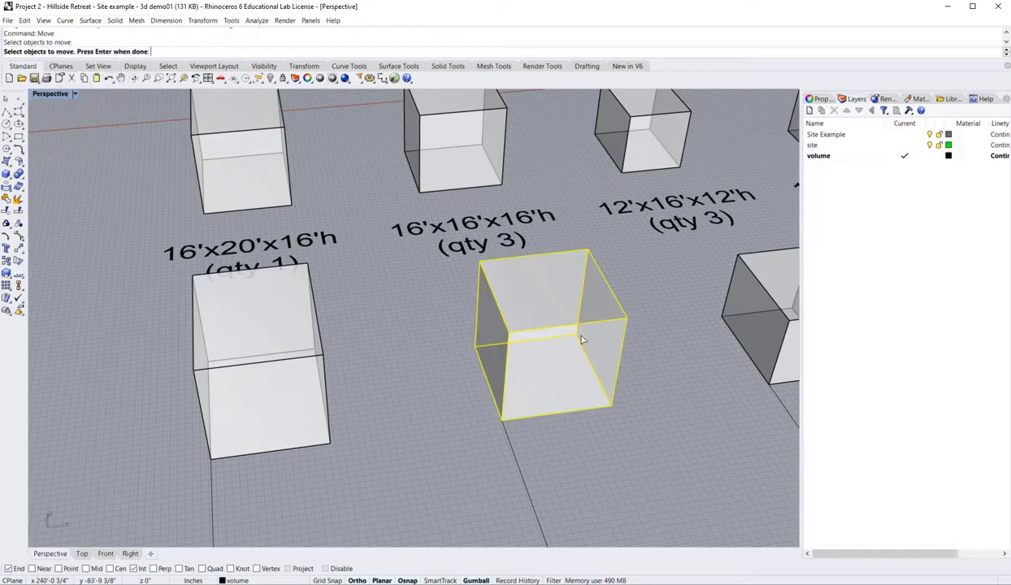
key(Return)
click(576, 335)
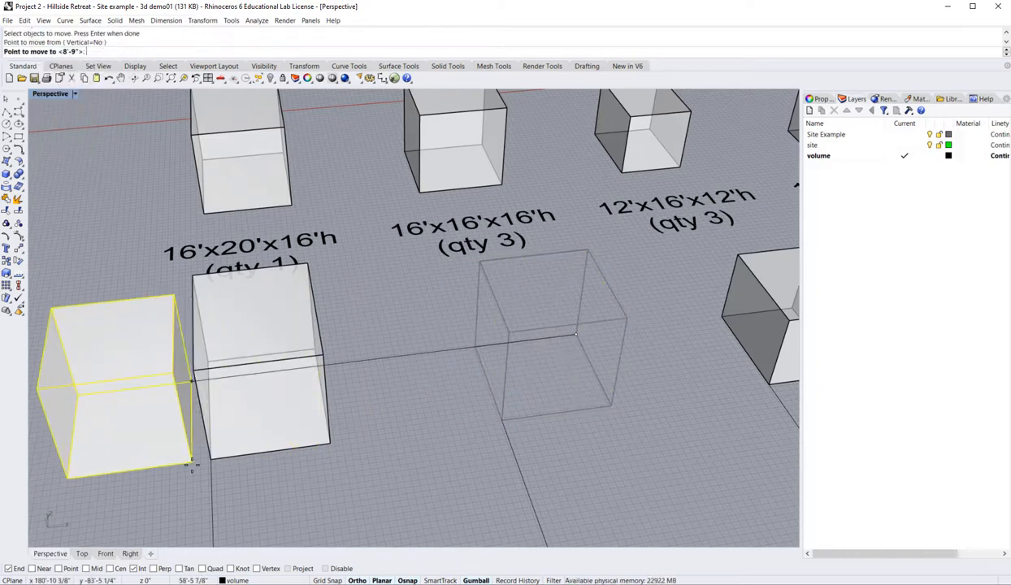
click(209, 459)
- Check the overlap dimension in the PDF and shift the 16'x20'x16' box -6' along the X axis
scroll(309, 399, down, 5)
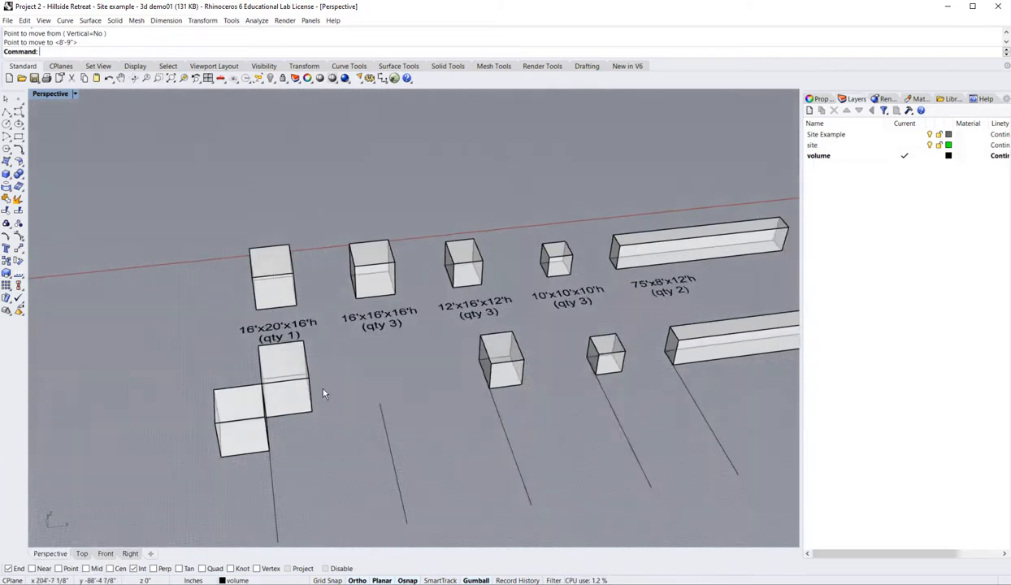
scroll(317, 415, up, 3)
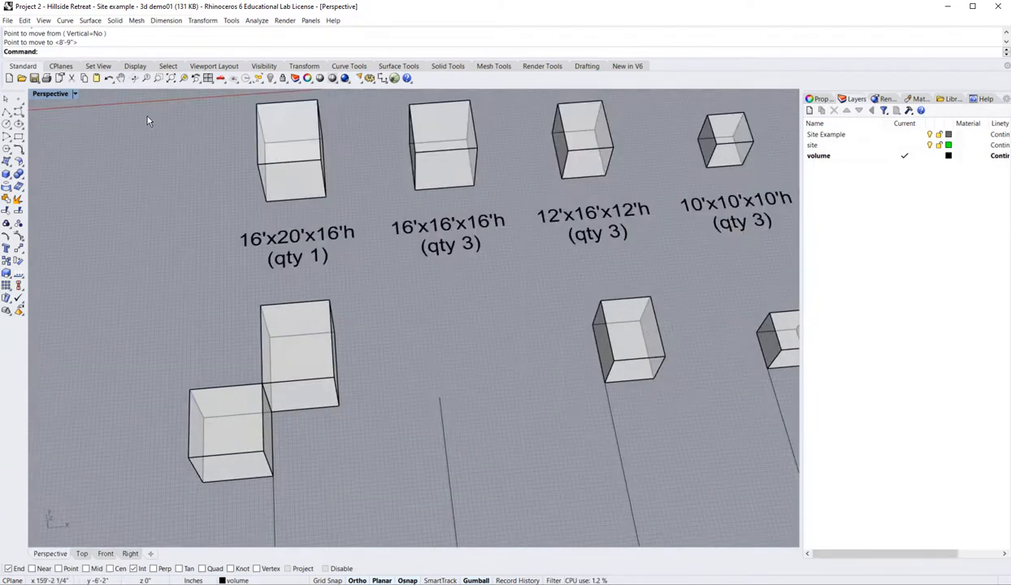
key(alt+Tab)
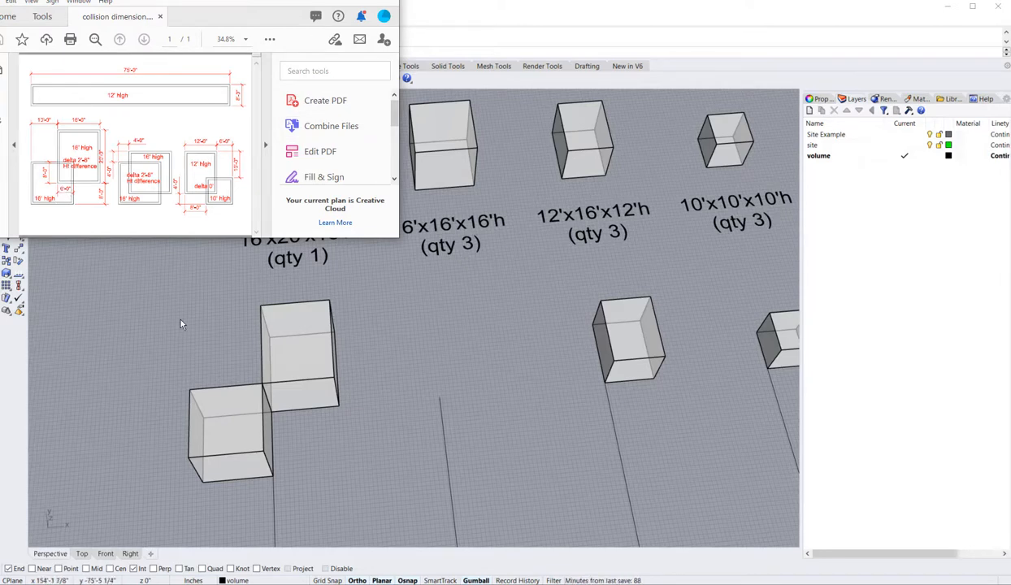
click(318, 385)
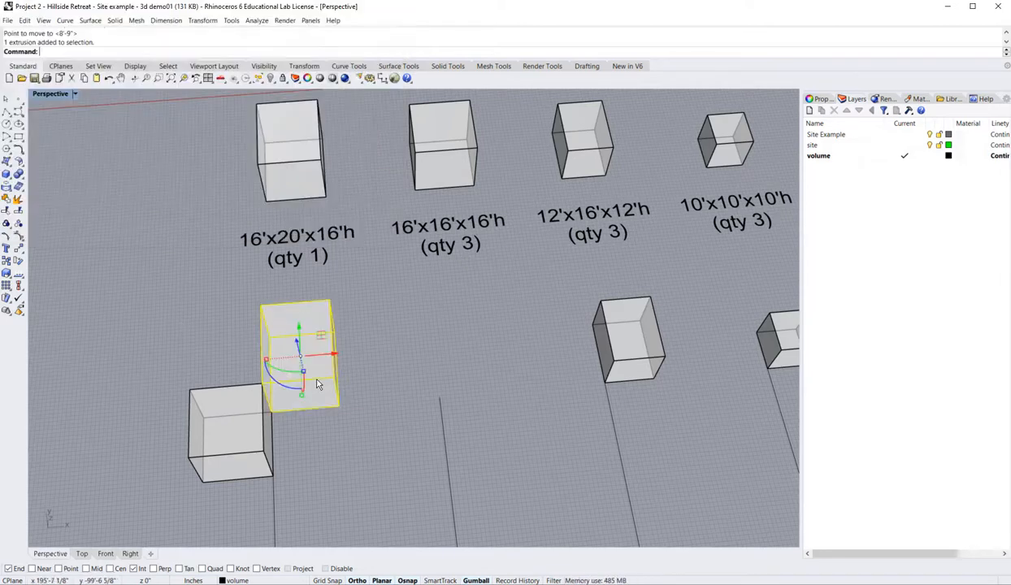
click(335, 356)
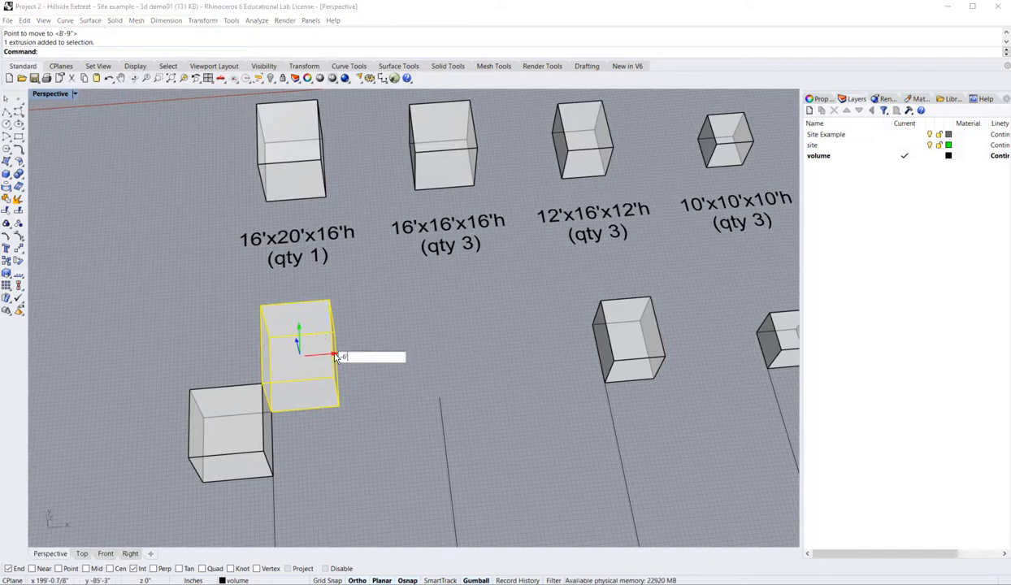
key(Return)
click(348, 342)
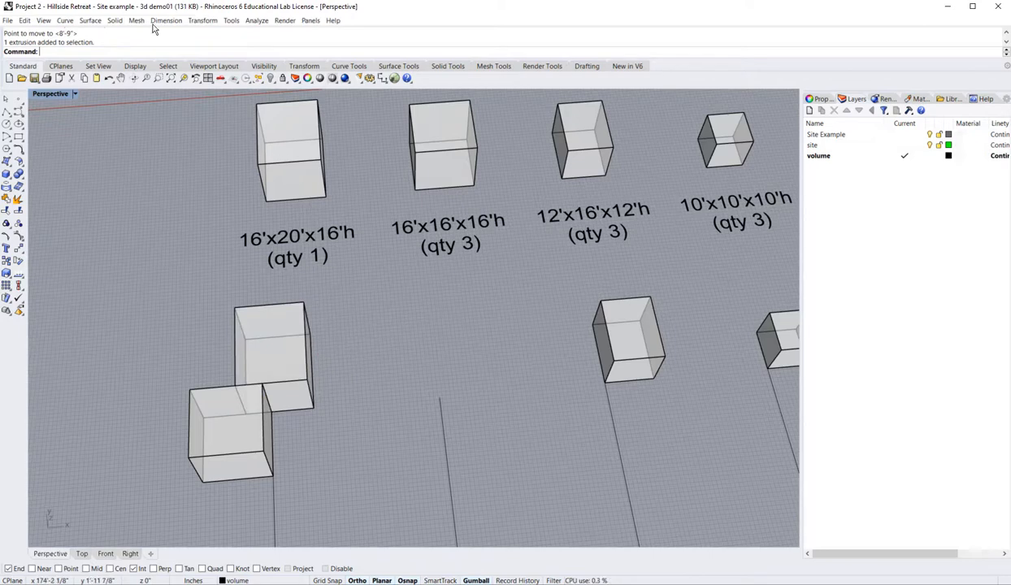
- Check the depth overlap in the PDF and shift the 16'x20'x16' box -8' along the Y axis
key(alt+Tab)
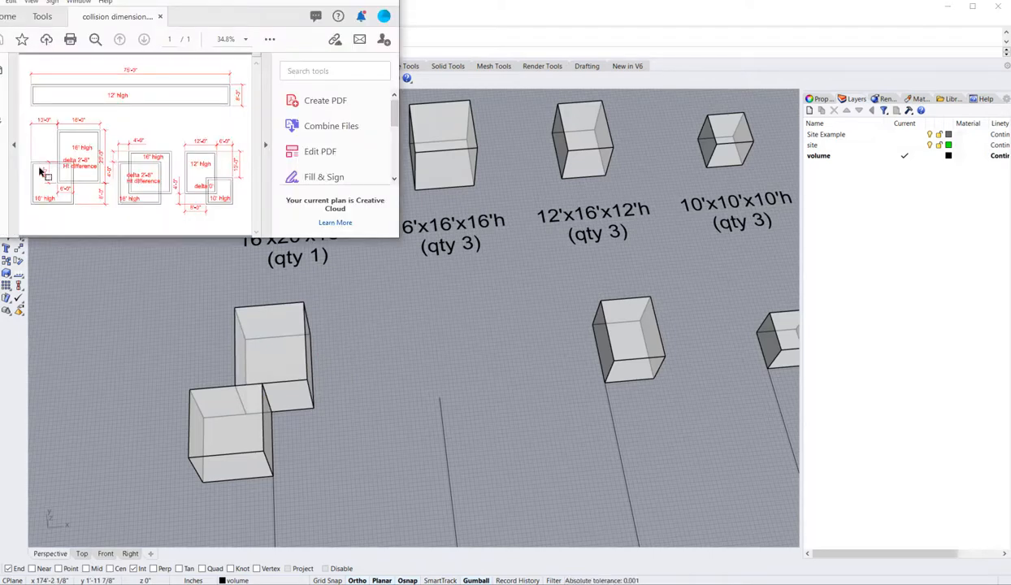
click(290, 370)
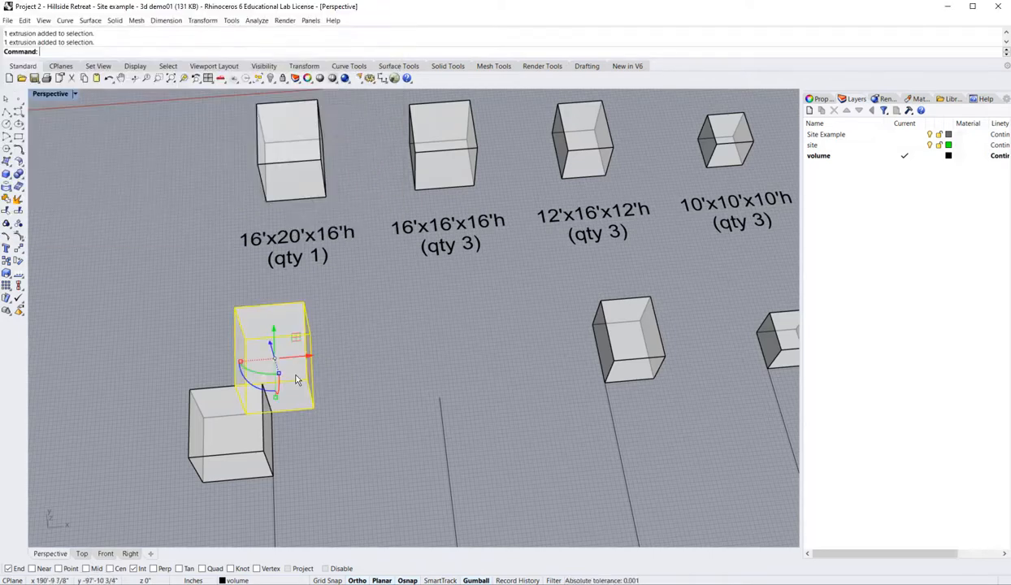
click(274, 331)
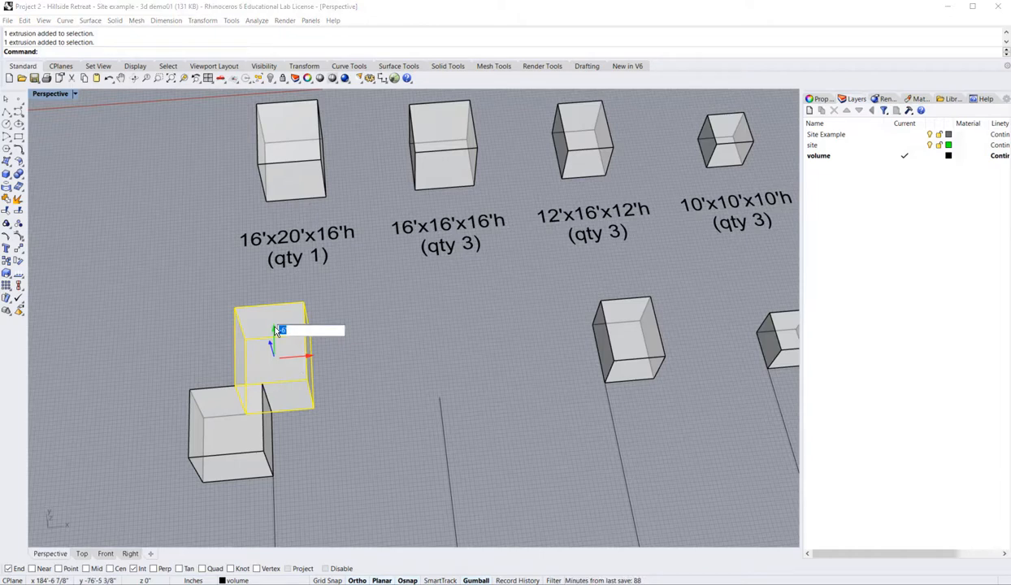
text(-8)
key(Return)
key(Escape)
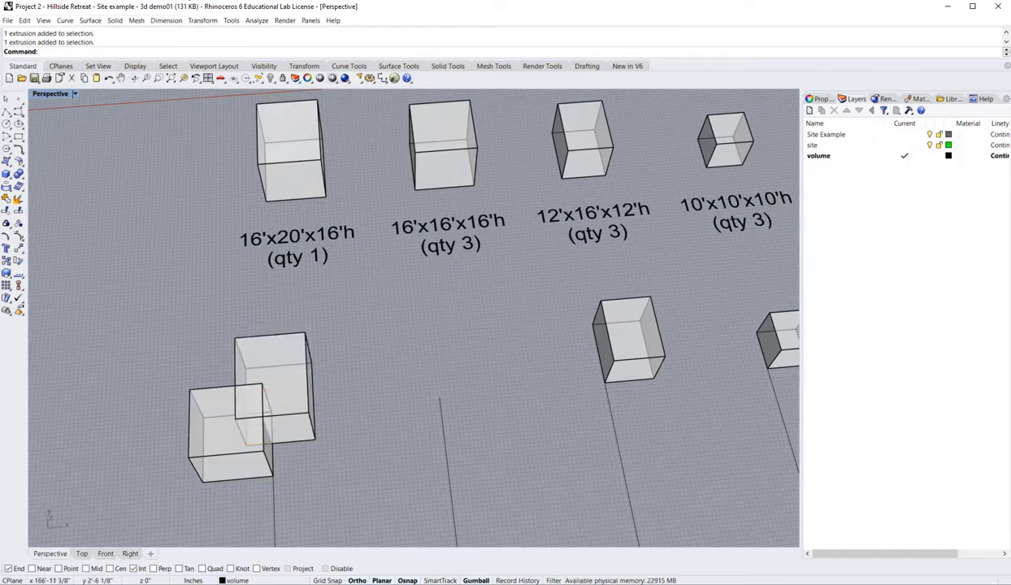
- Compare the overlapping pair of boxes with the height difference noted in the collision dimensions PDF
key(alt+Tab)
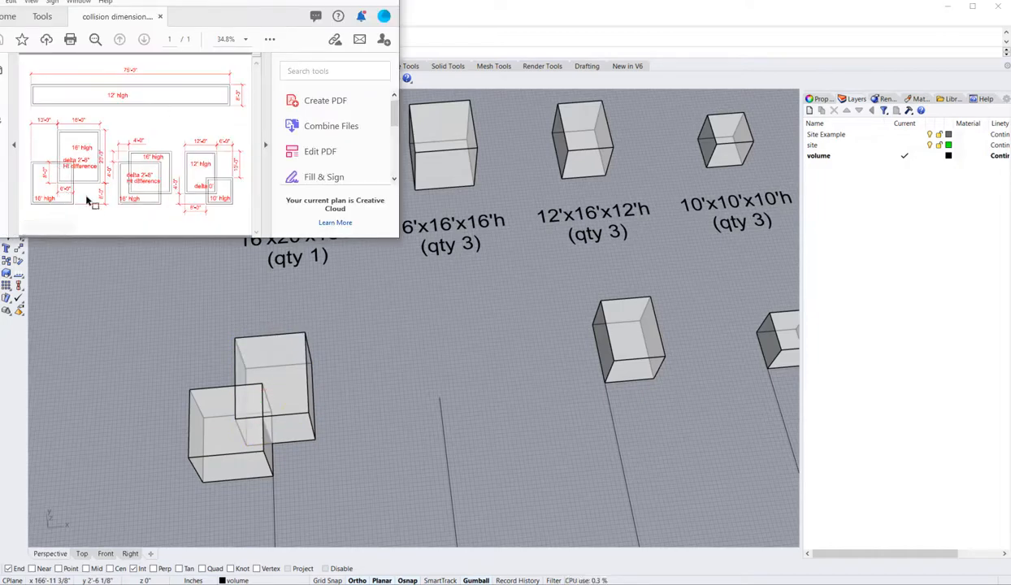
right_drag(306, 452, 298, 427)
key(alt+Tab)
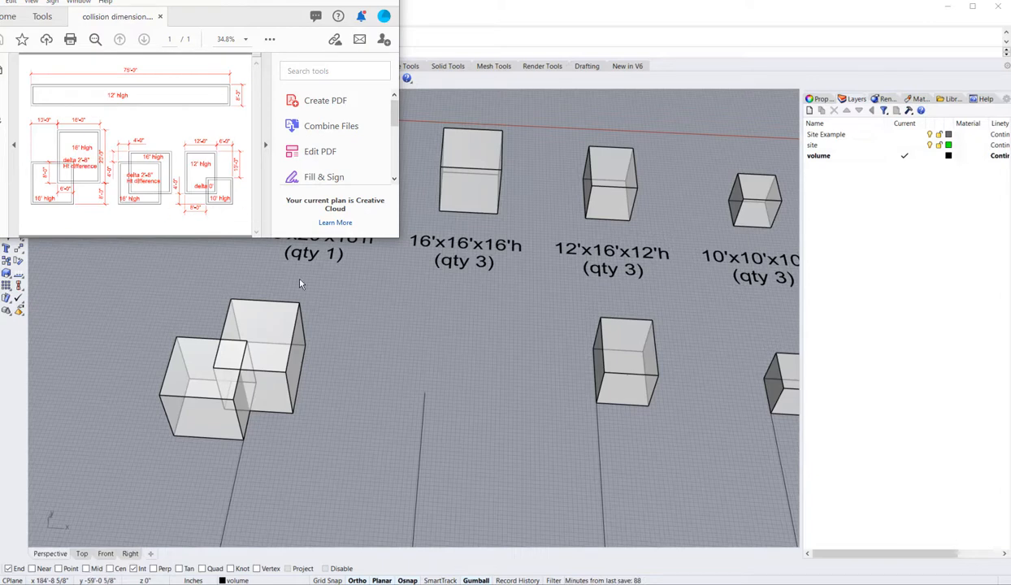
- Measure the vertical height of one contour step on the green site model with the Distance command
scroll(379, 307, down, 6)
scroll(447, 203, up, 5)
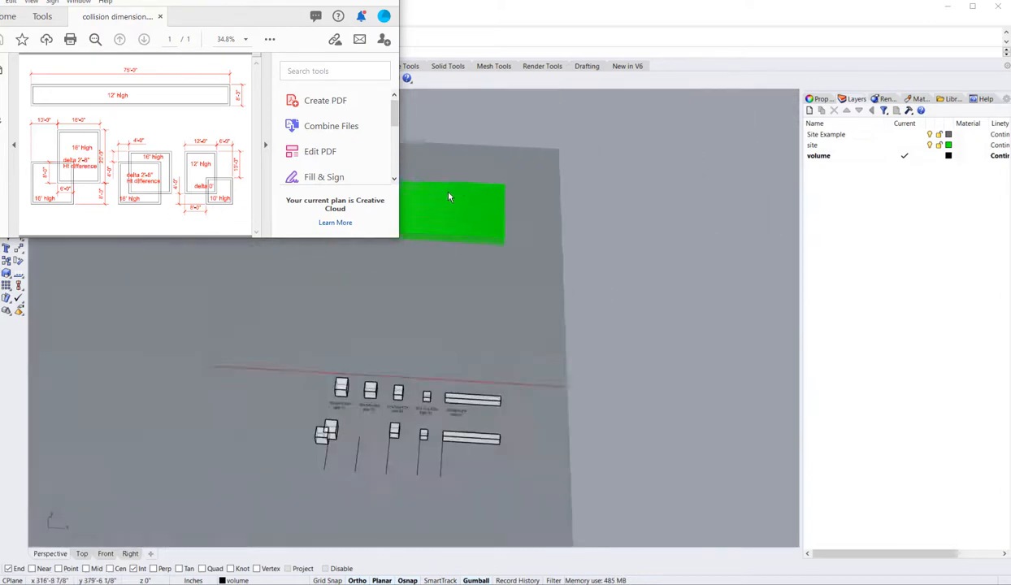
right_drag(402, 258, 493, 275)
click(158, 79)
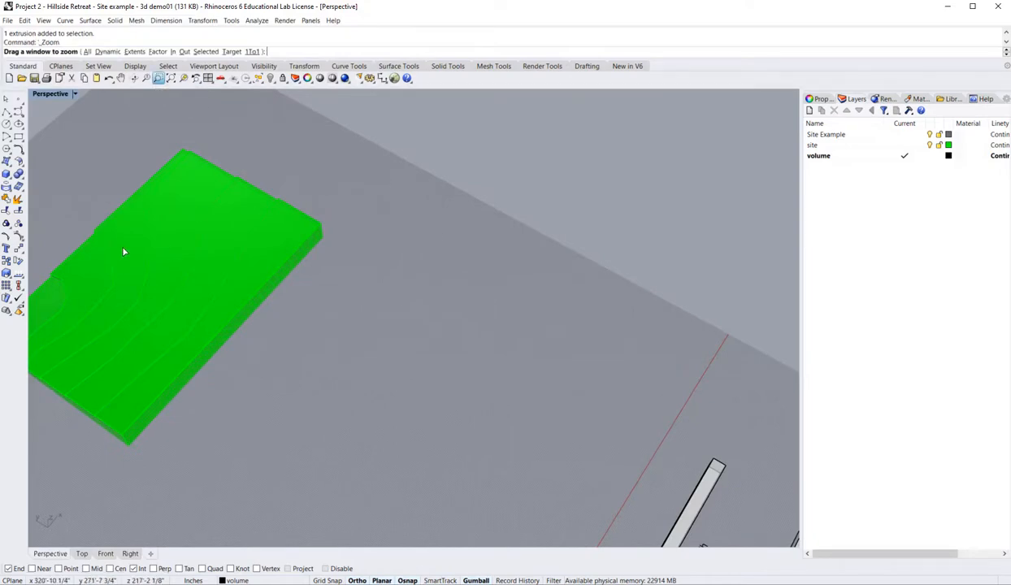
drag(104, 252, 203, 352)
scroll(264, 325, down, 4)
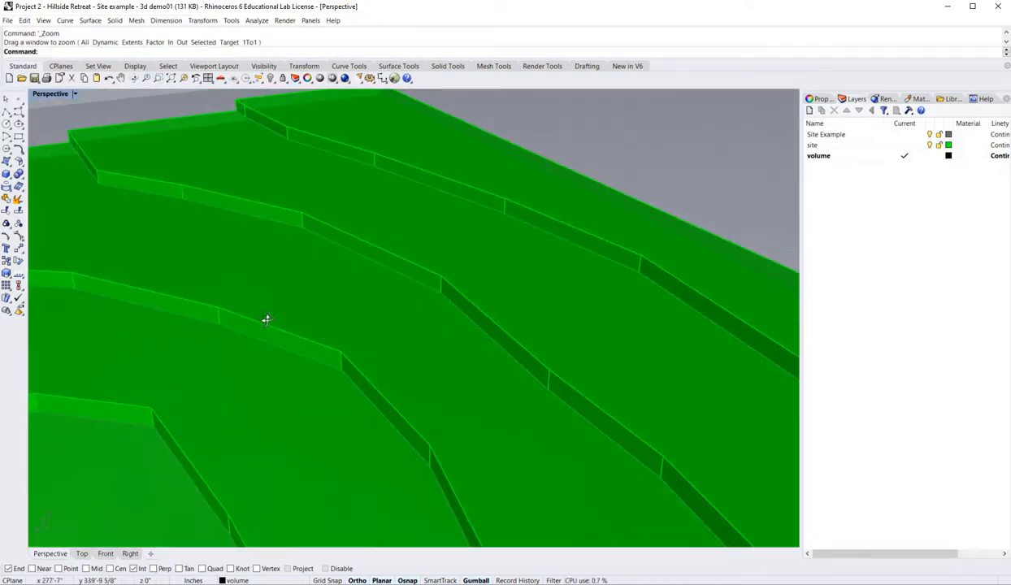
scroll(508, 493, down, 3)
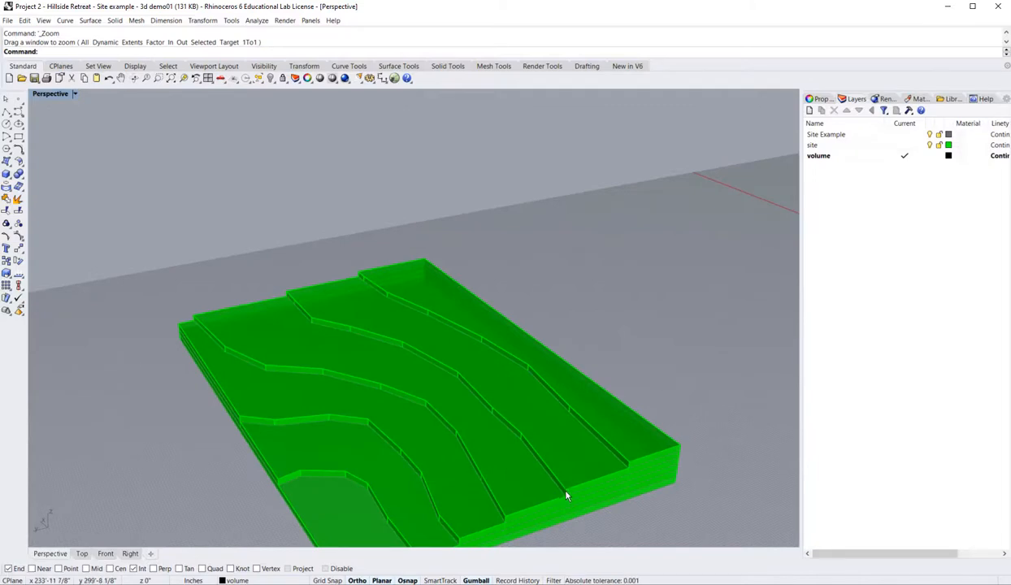
right_drag(317, 278, 354, 319)
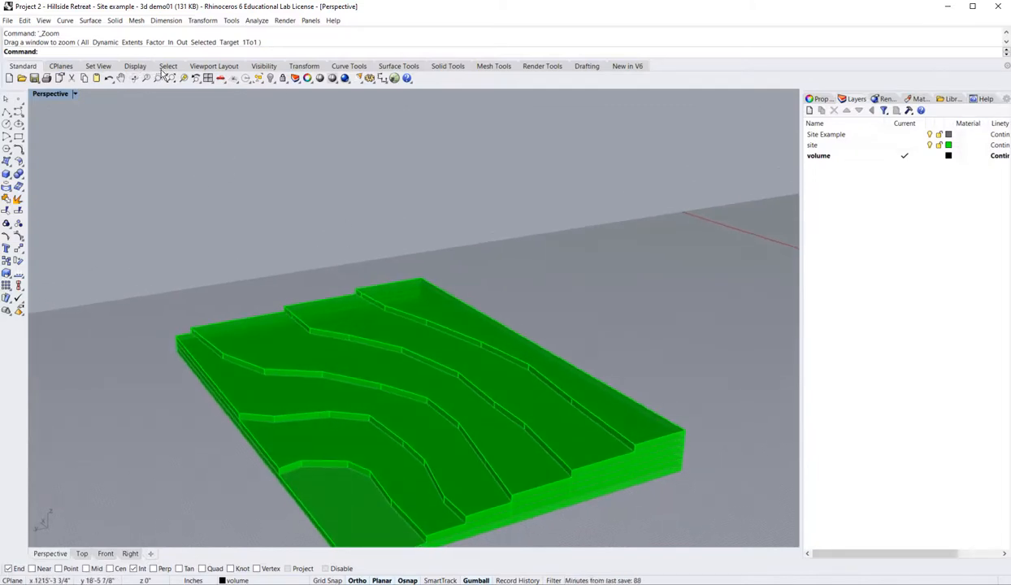
text(d: Distance)
key(Return)
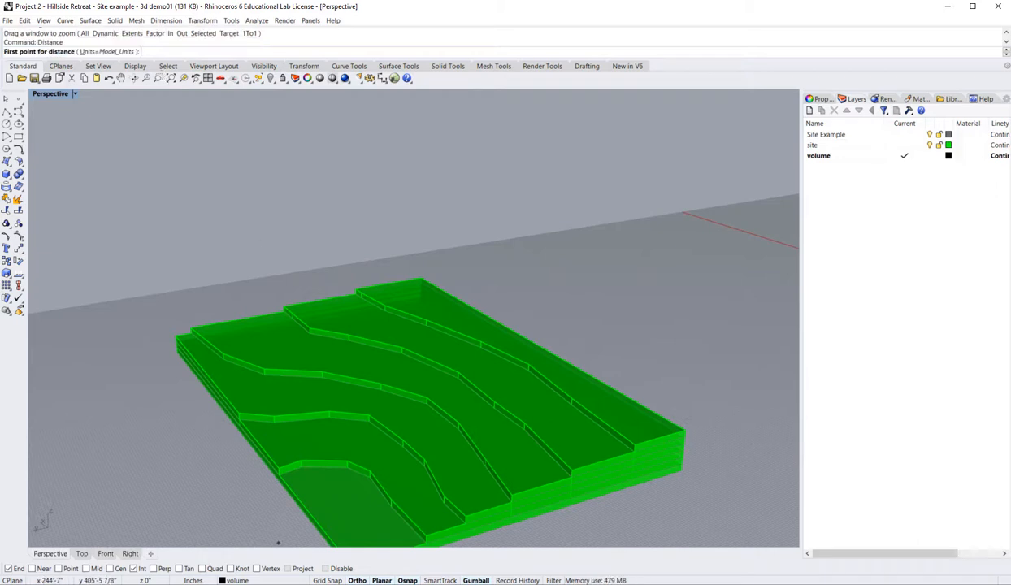
click(355, 296)
click(355, 286)
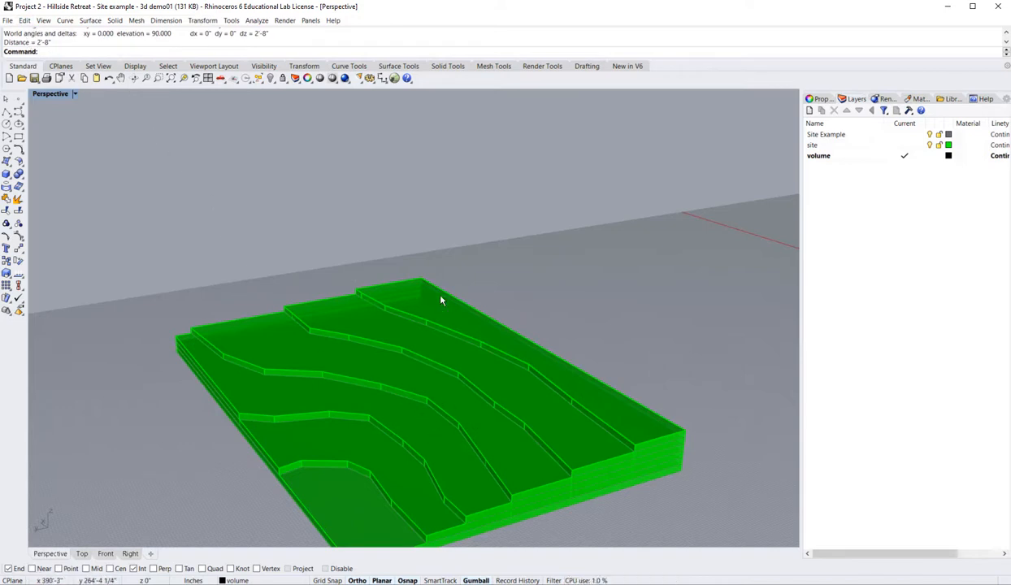
- Raise the lower-row 16'x20'x16' box 2'8" vertically relative to the overlapping 16'x16'x16' box
scroll(552, 186, down, 5)
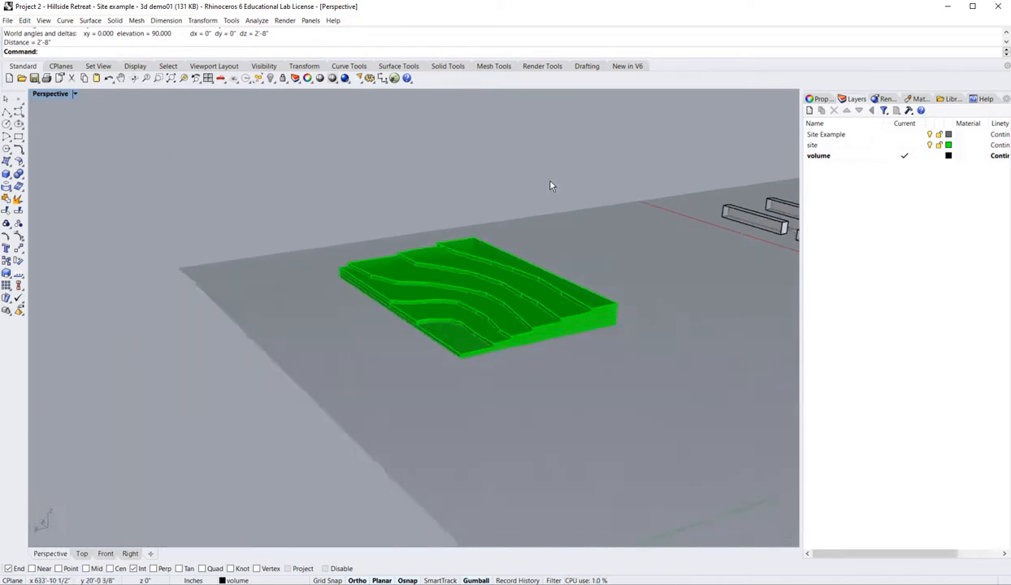
right_drag(552, 185, 488, 418)
scroll(481, 424, up, 8)
scroll(484, 424, up, 3)
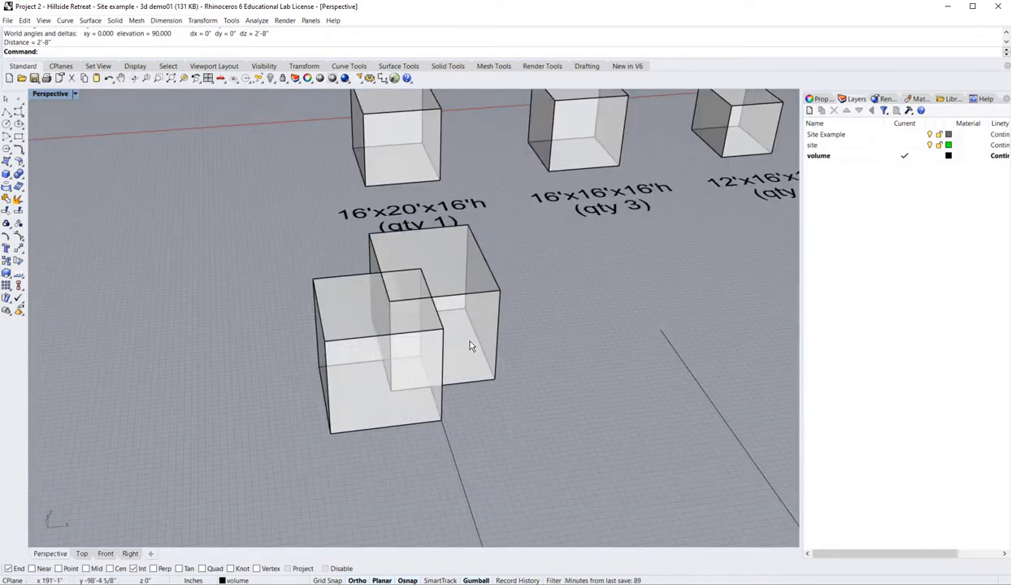
click(473, 318)
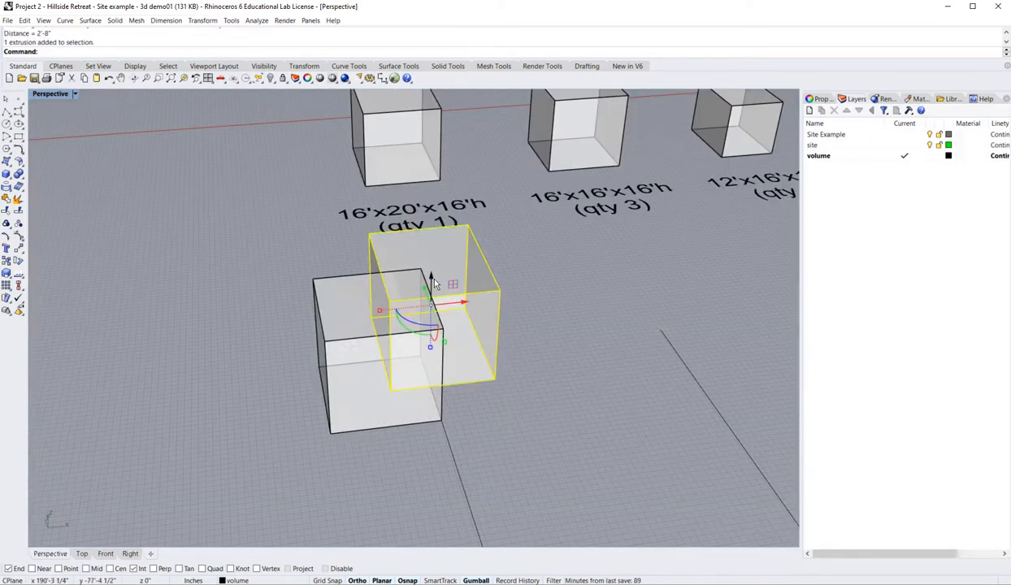
click(476, 305)
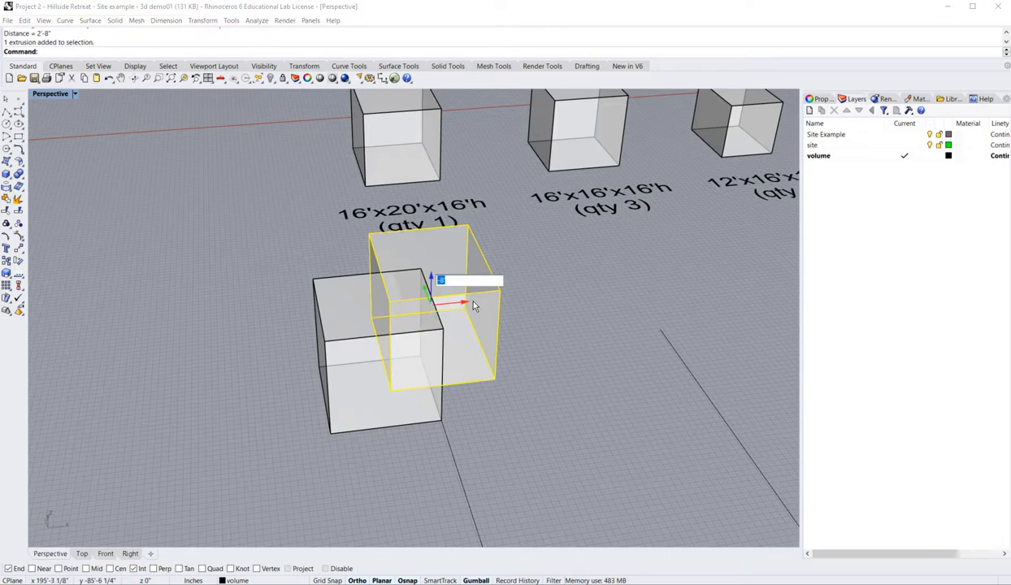
text(2'8)
key(Return)
click(539, 339)
scroll(520, 357, down, 5)
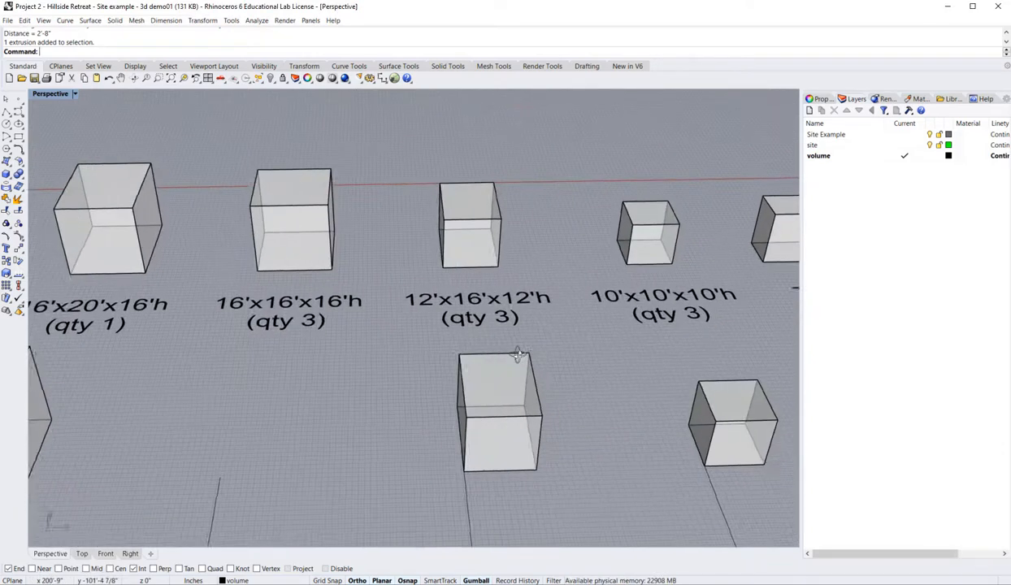
- Group the overlapping 16'x20'x16' and 16'x16'x16' boxes so they select as one object
scroll(520, 357, up, 4)
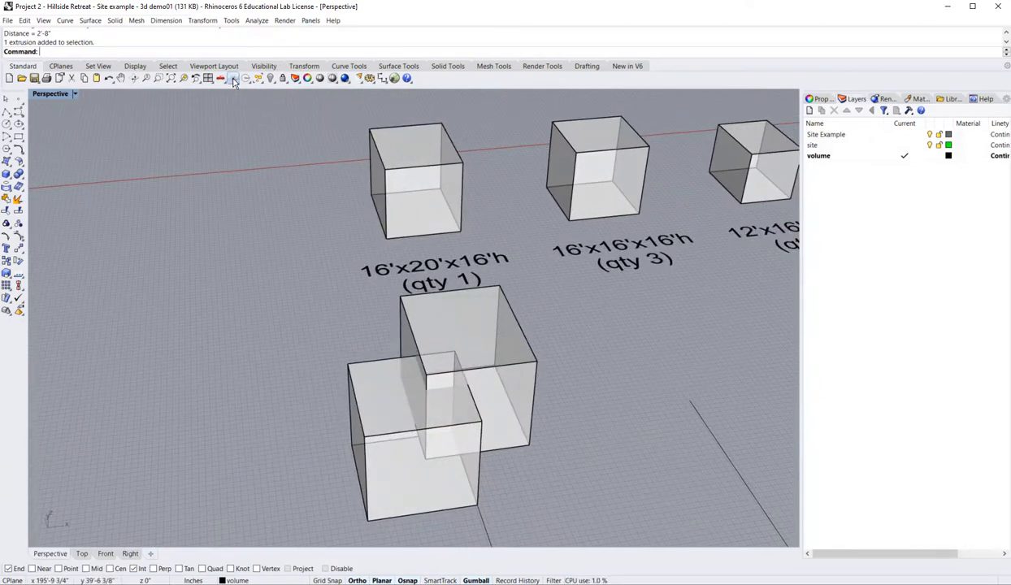
click(159, 79)
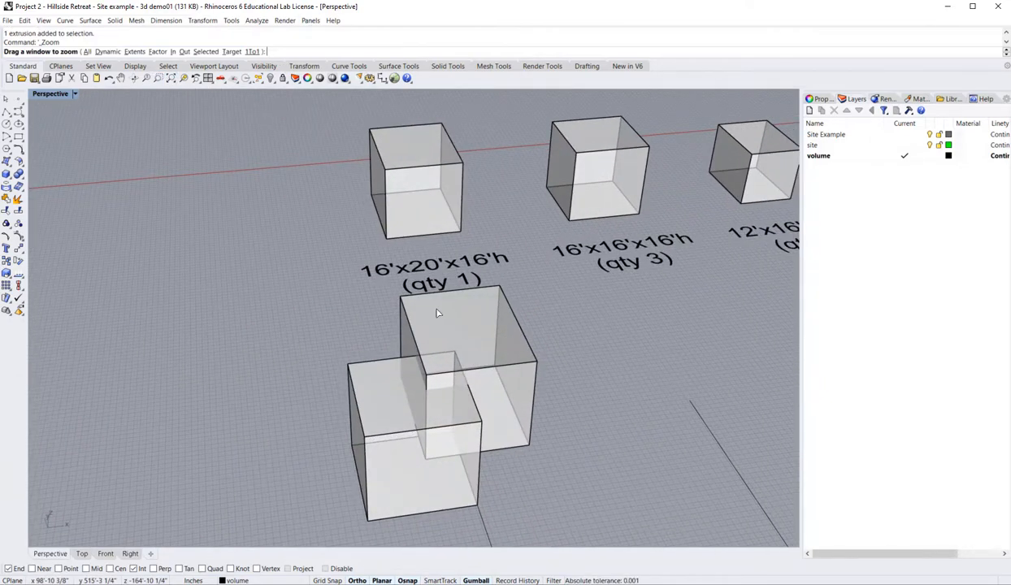
drag(325, 257, 516, 490)
scroll(515, 490, down, 3)
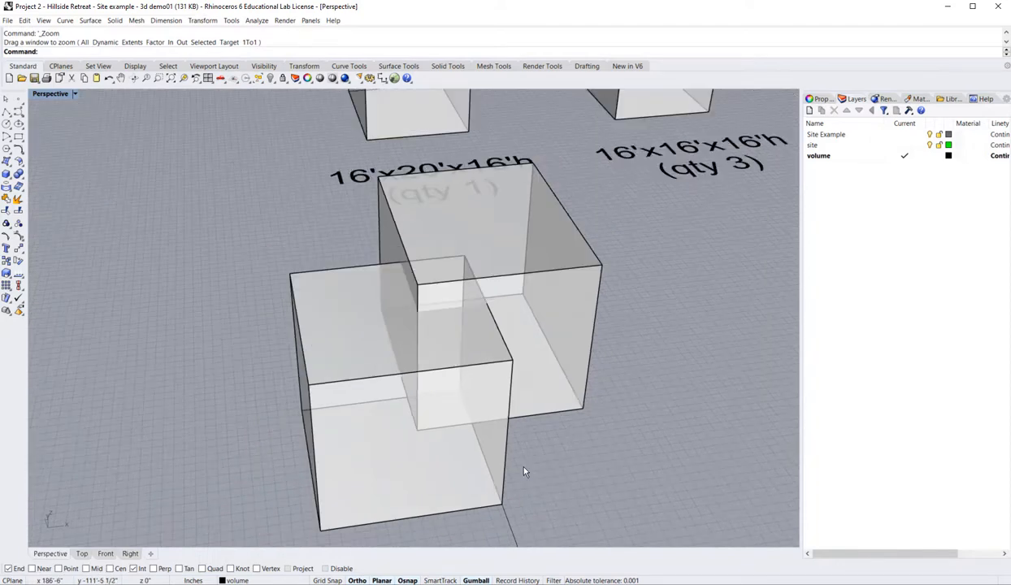
right_drag(526, 472, 459, 445)
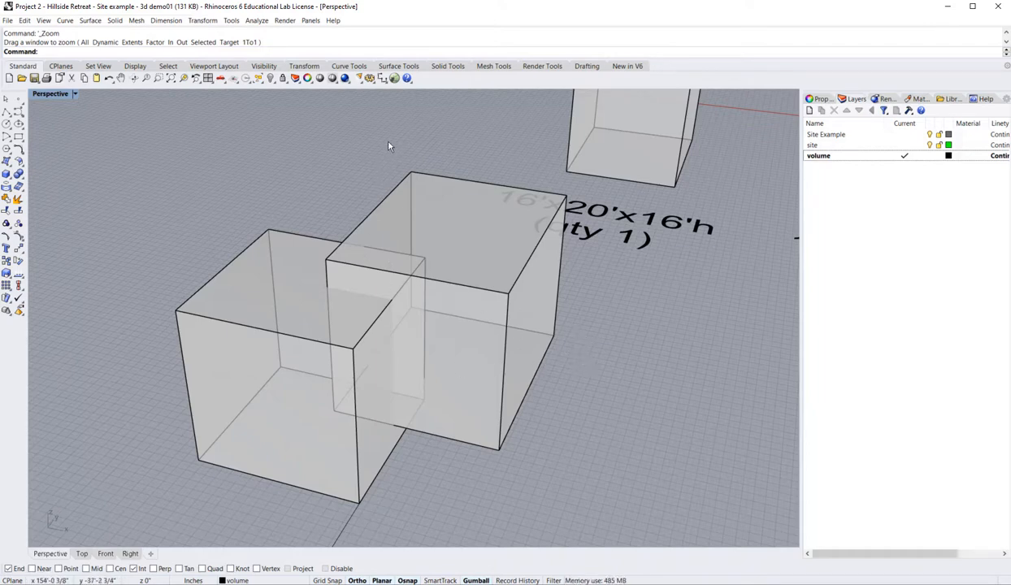
drag(420, 132, 259, 257)
click(6, 218)
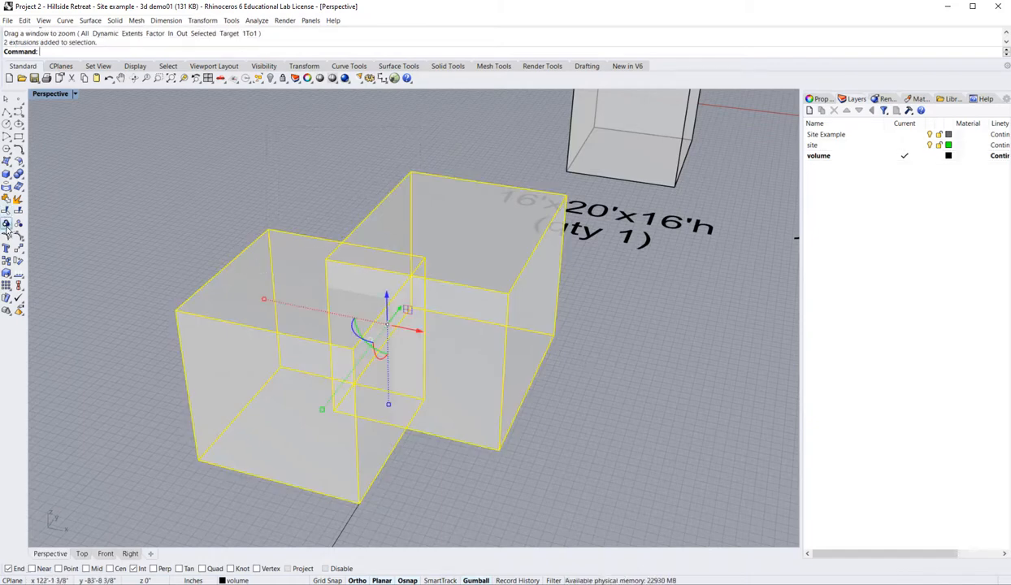
click(639, 414)
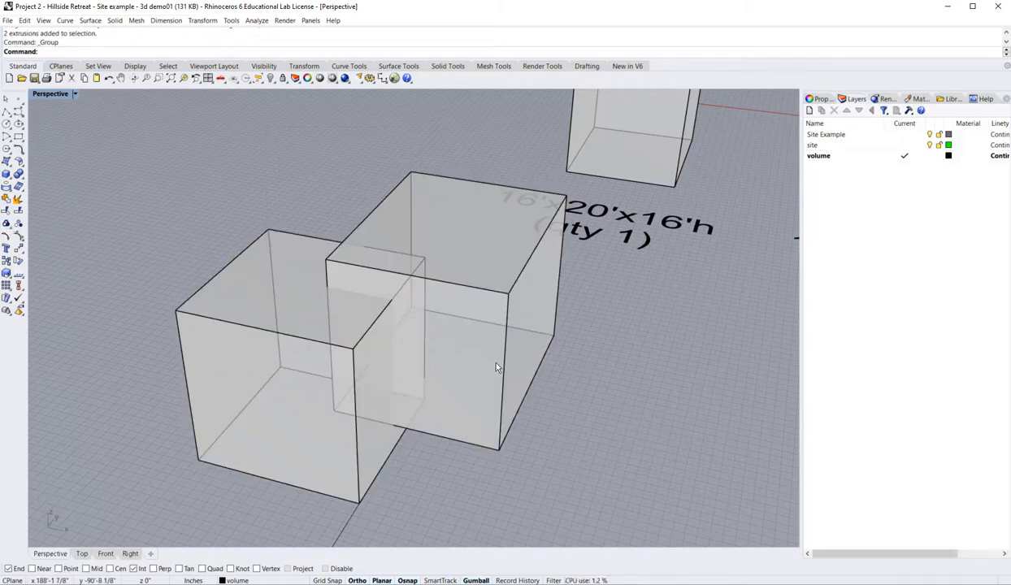
click(501, 366)
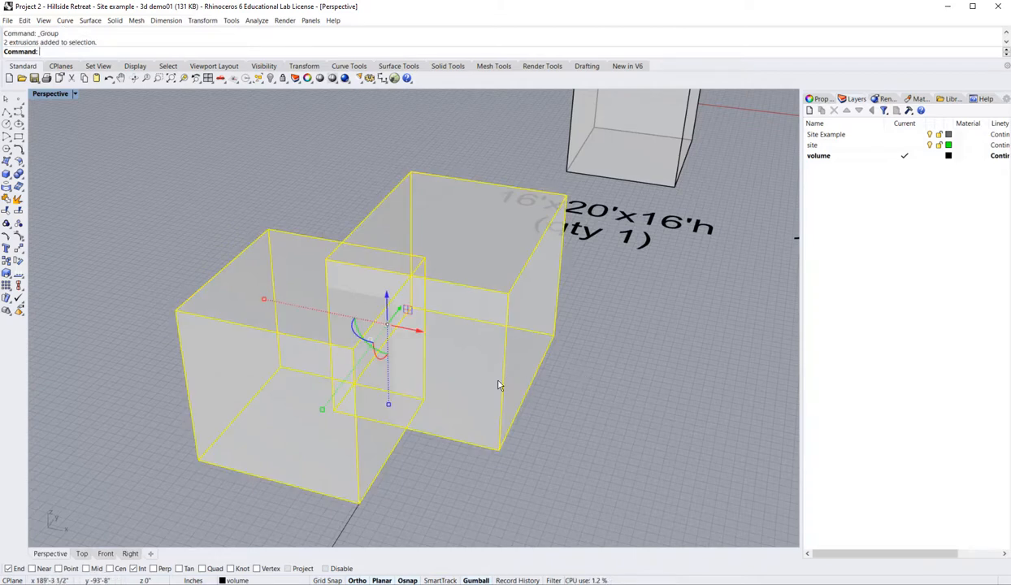
click(570, 372)
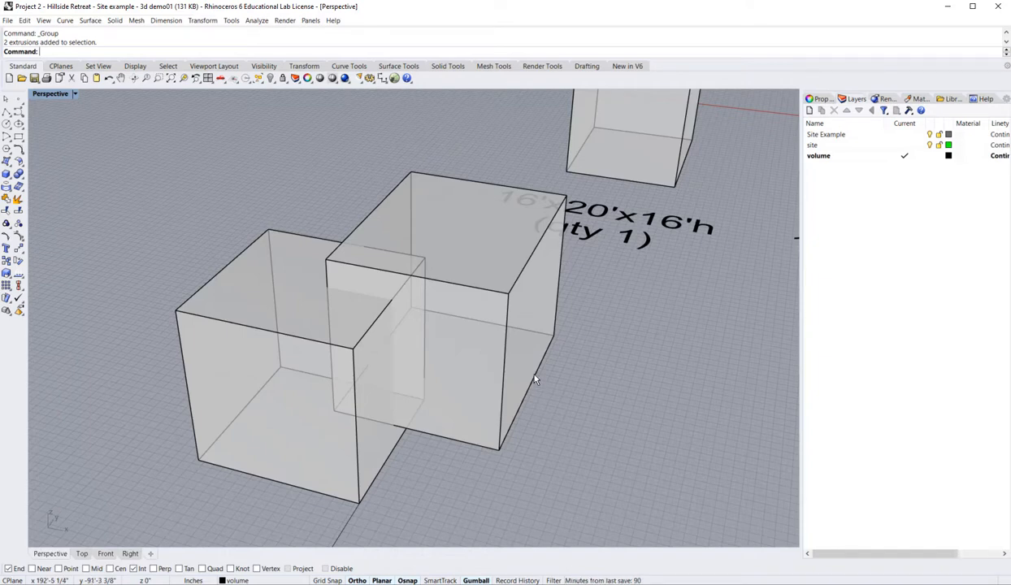
- Move the lower-row 10'x10'x10' box by its back-left base corner onto the front-right base corner of the 12'x16'x12' box
scroll(535, 379, down, 10)
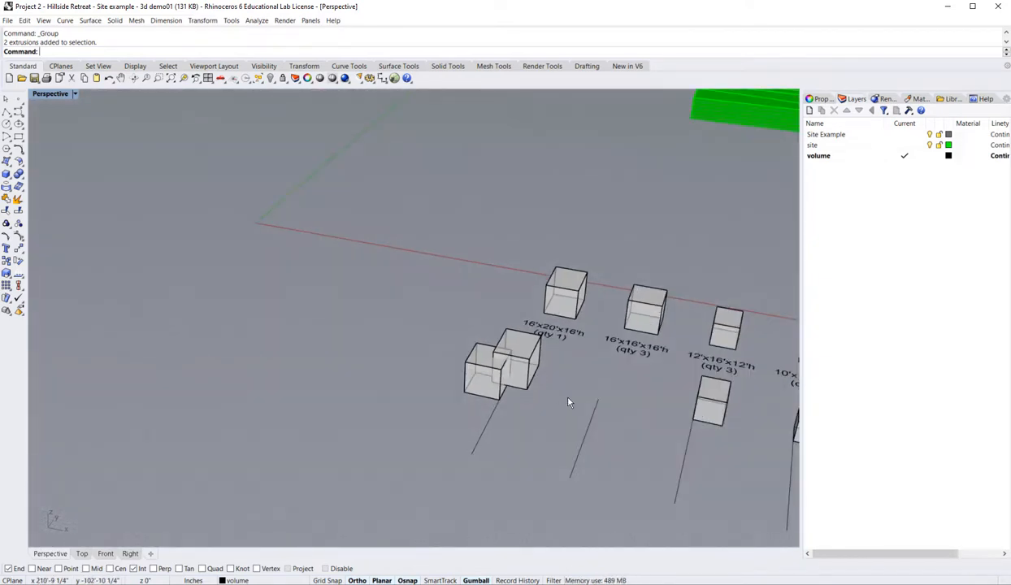
shift+right_drag(569, 402, 402, 372)
scroll(552, 384, up, 3)
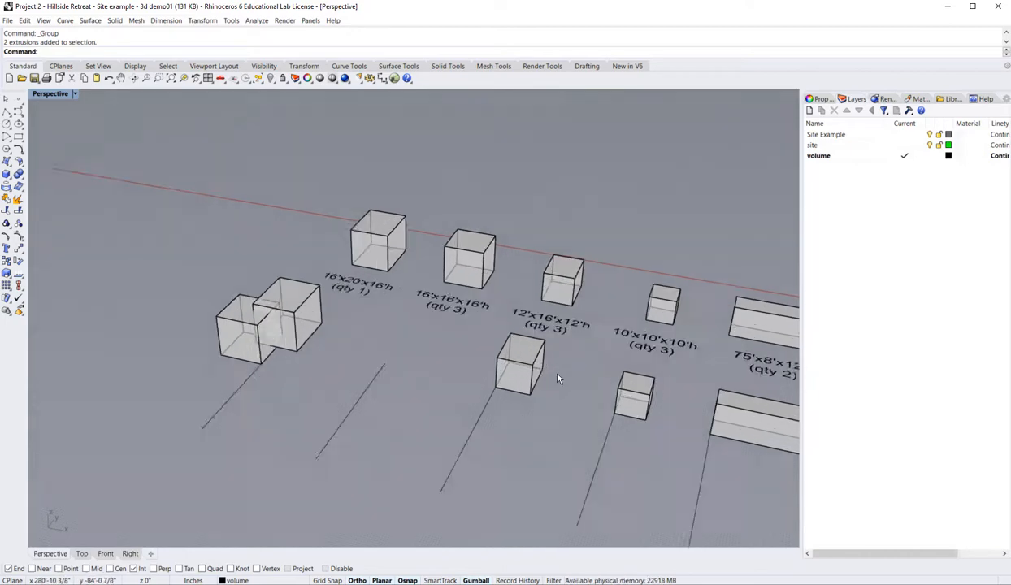
scroll(557, 378, up, 1)
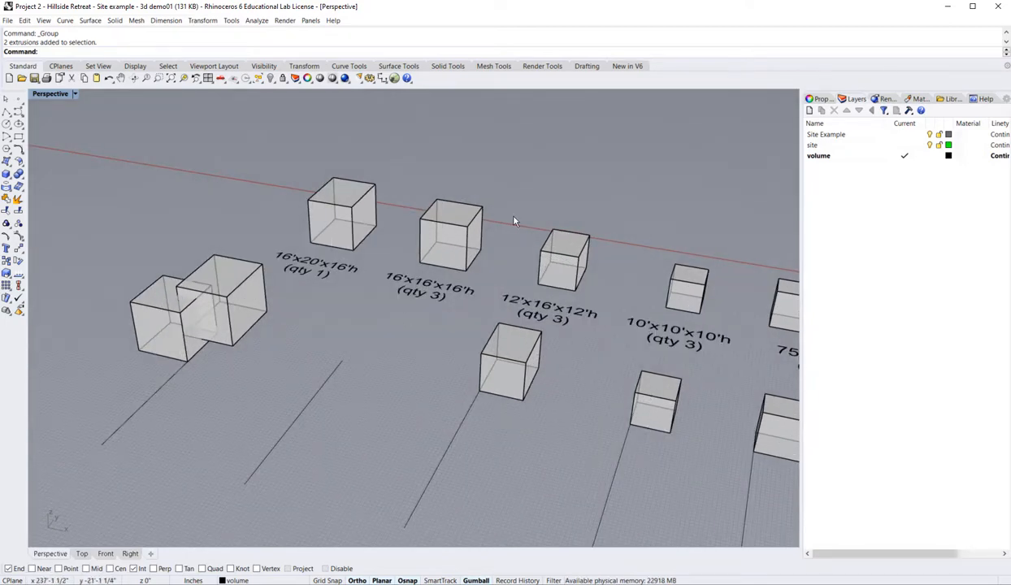
key(alt+Tab)
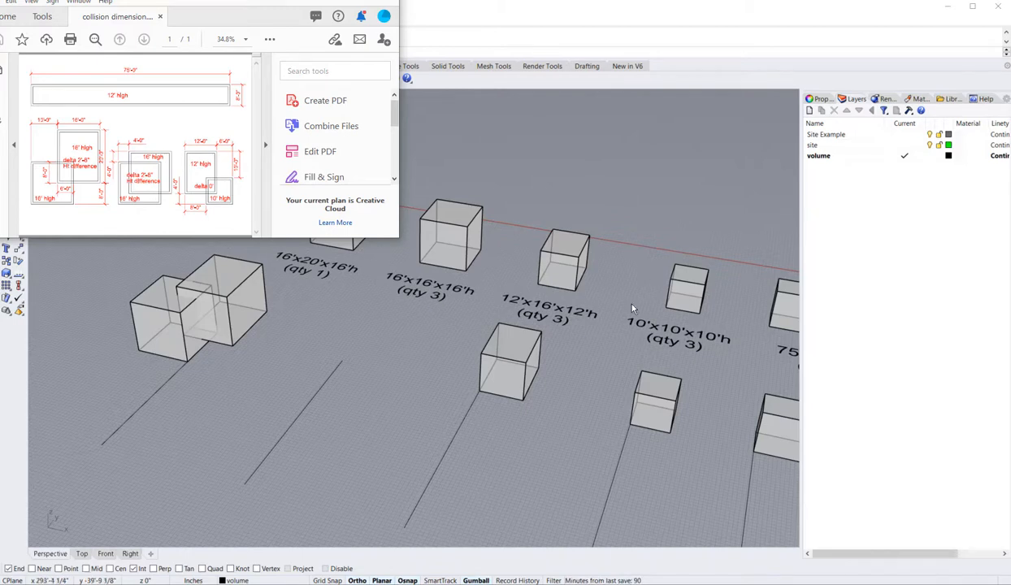
click(663, 406)
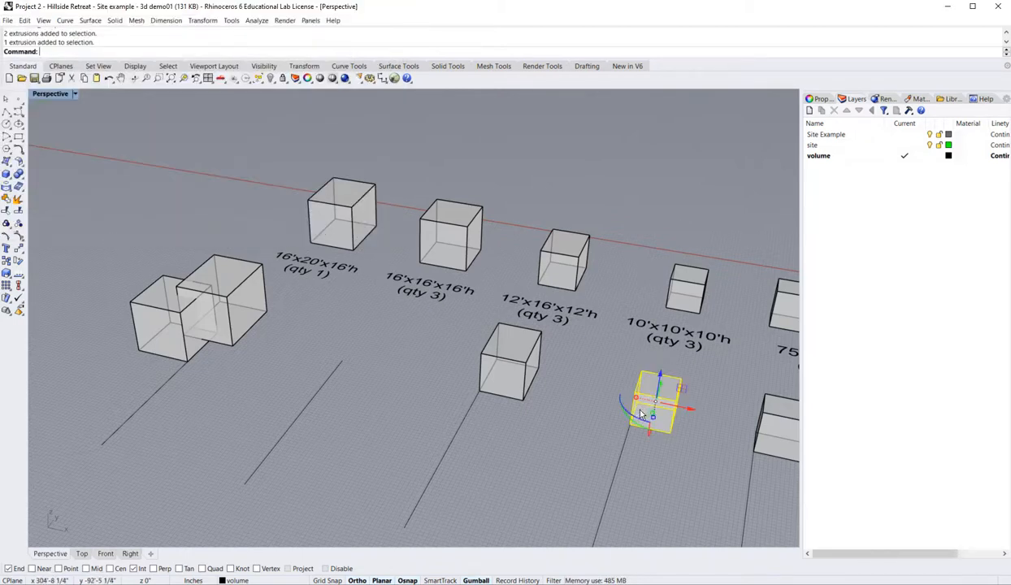
text(Move)
key(Return)
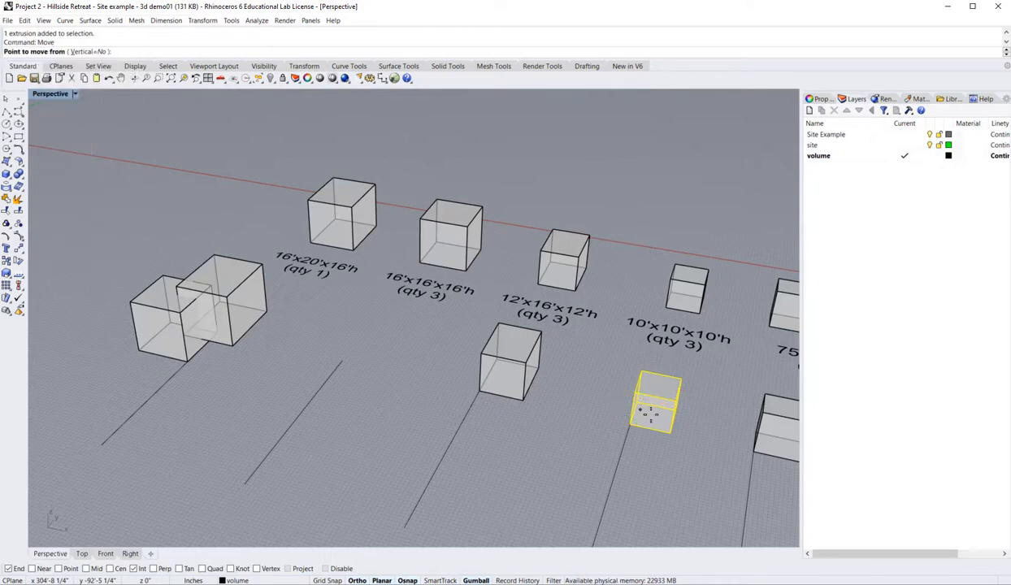
scroll(640, 404, up, 2)
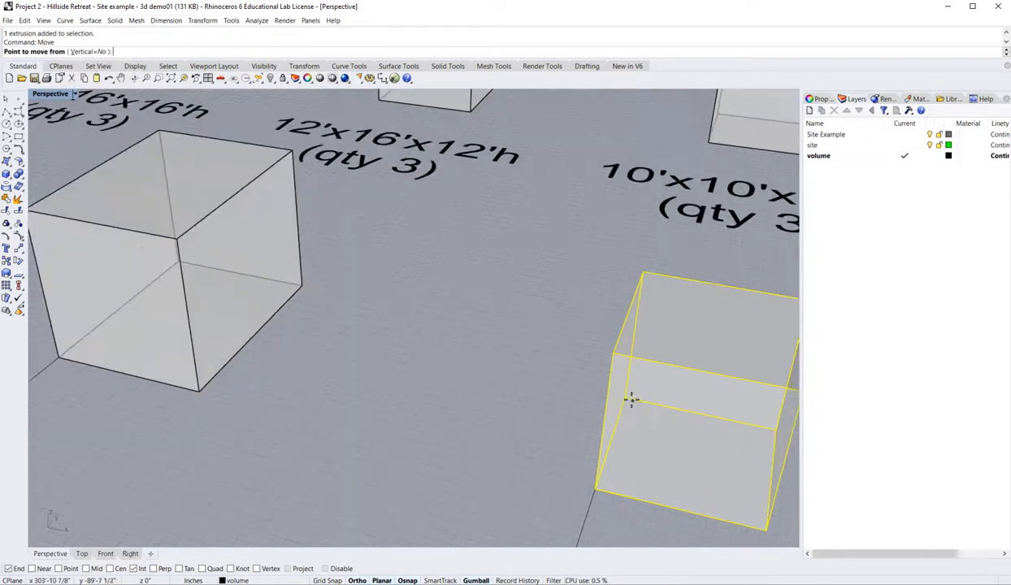
click(625, 398)
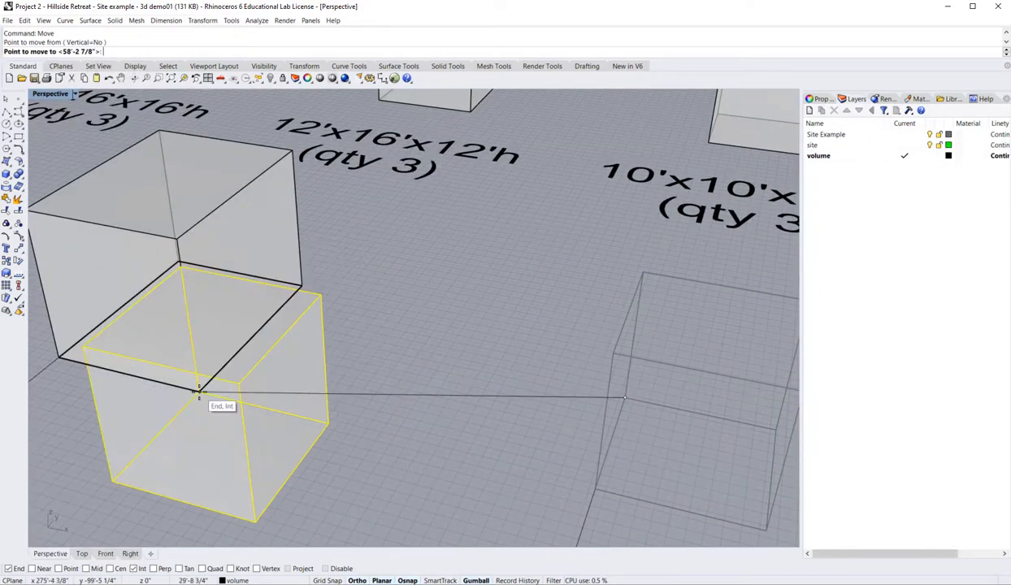
click(204, 396)
scroll(332, 356, down, 4)
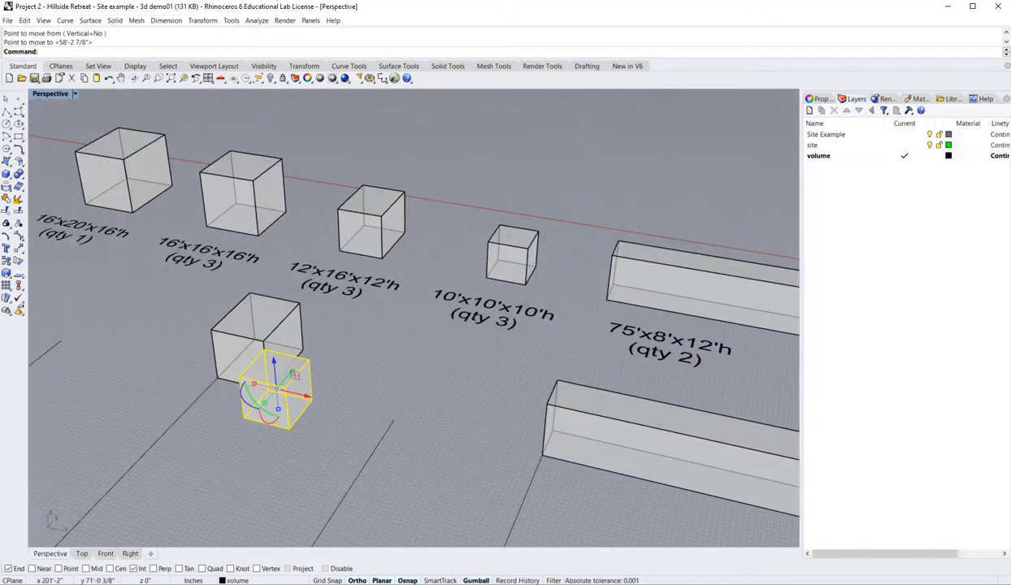
- Shift the 10'x10'x10' box in the negative X direction so it projects 6'-0" past the 12'x16'x12' box, as dimensioned in the PDF
key(alt+Tab)
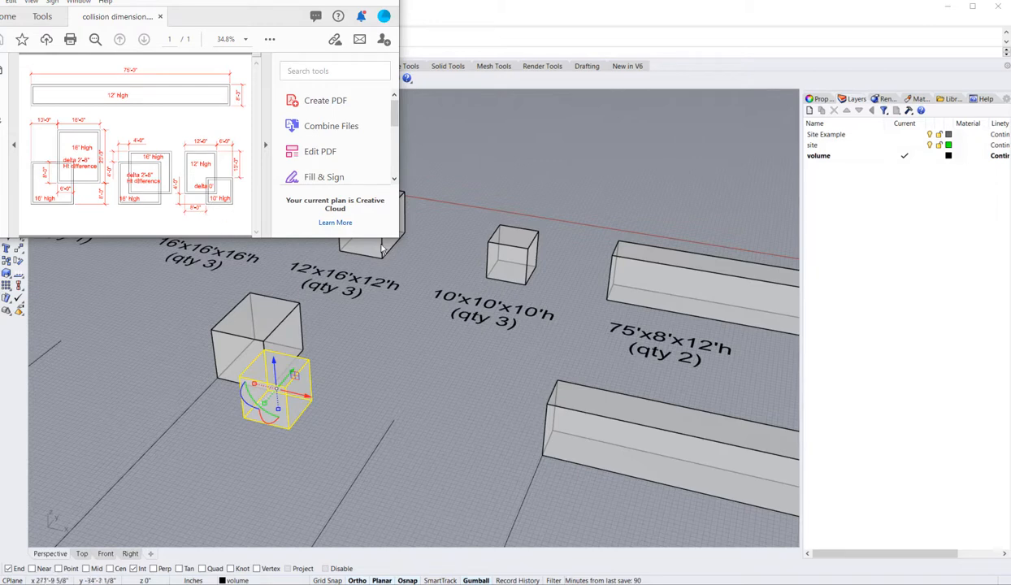
drag(430, 255, 470, 284)
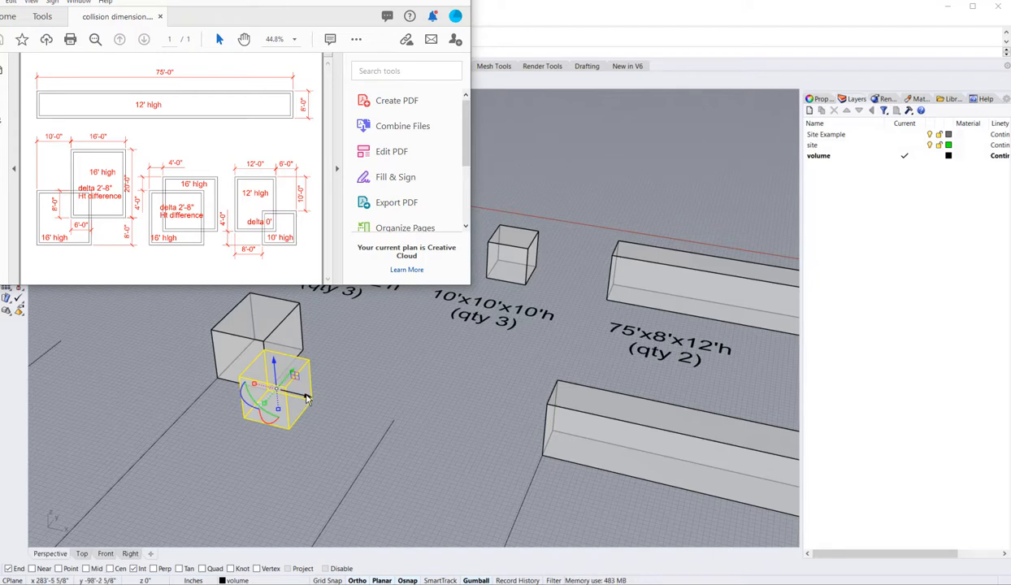
click(306, 400)
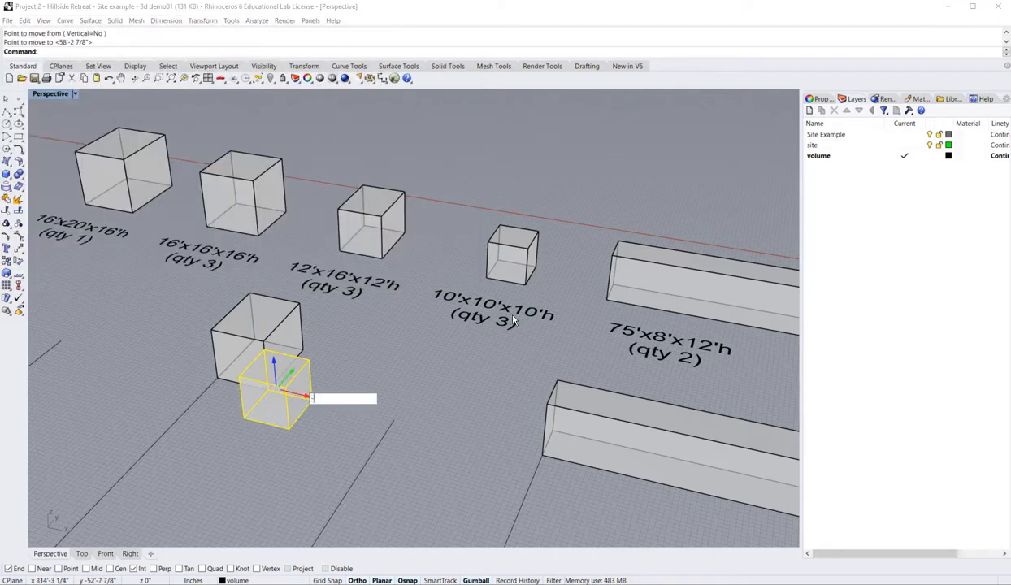
key(Return)
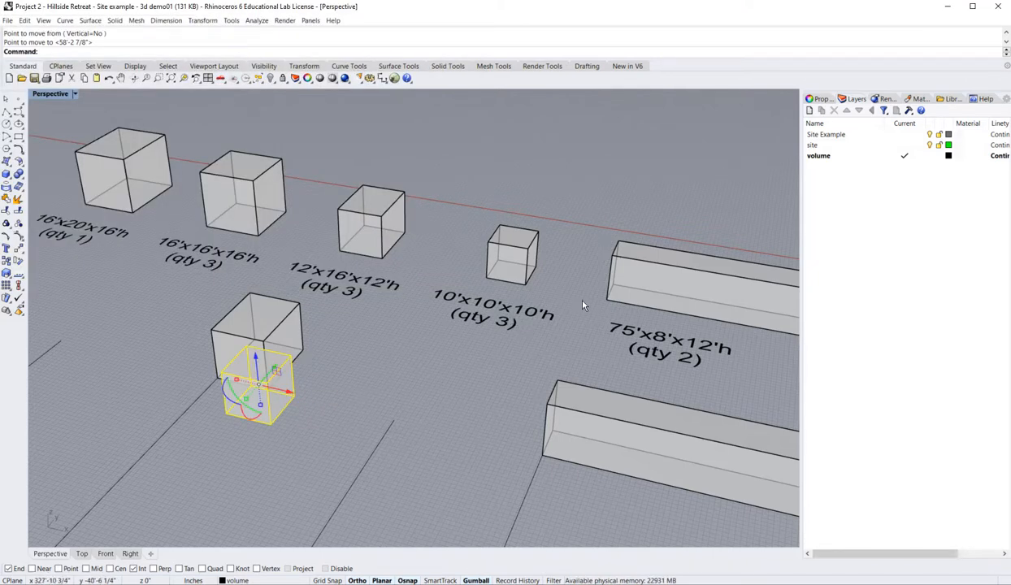
- Check the depth overlap in the PDF and shift the 10'x10'x10' box 6' along the Y axis into the 12'x16'x12' box
key(alt+Tab)
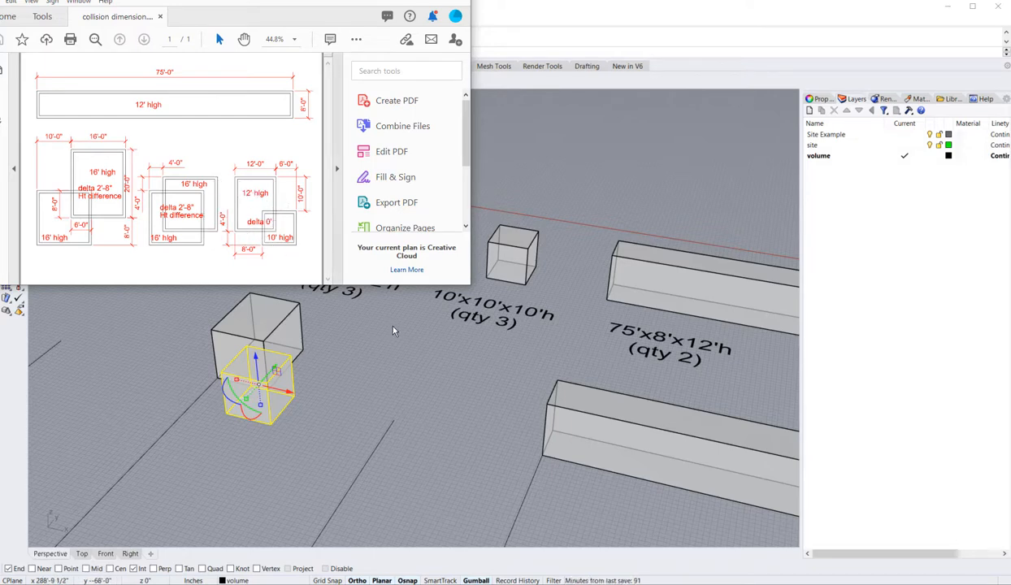
shift+right_drag(386, 327, 384, 373)
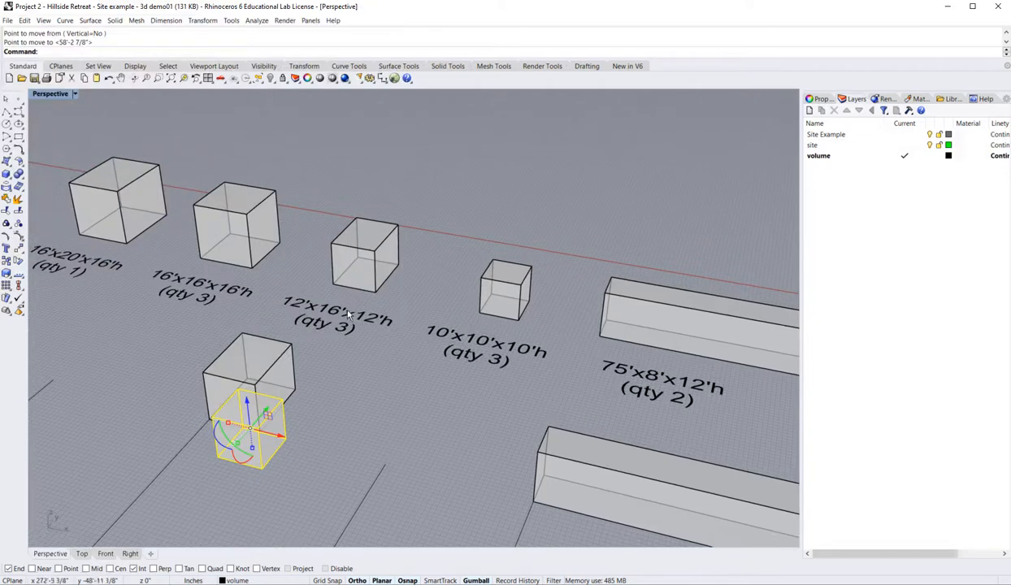
key(alt+Tab)
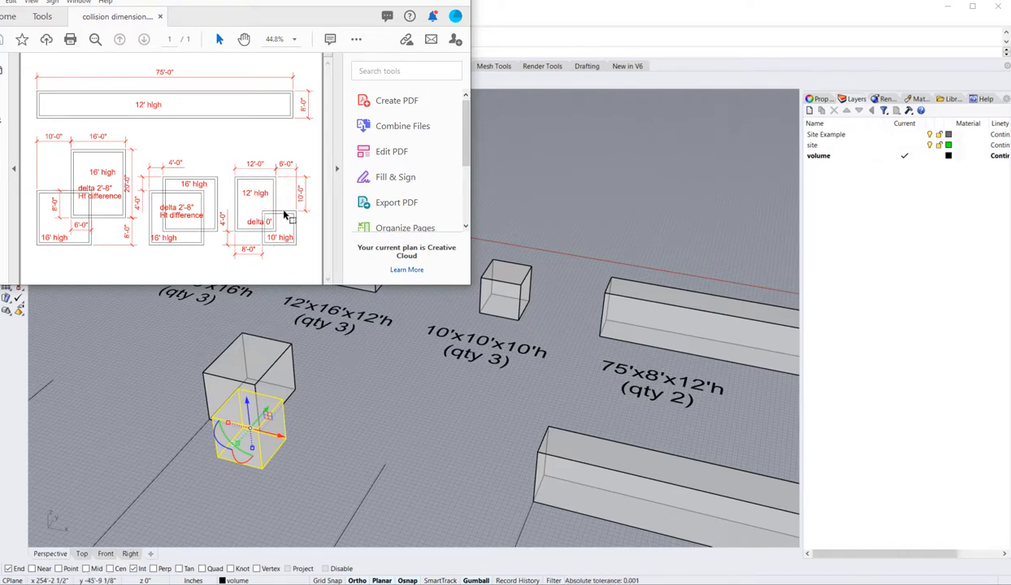
click(312, 413)
right_drag(312, 414, 248, 403)
click(230, 380)
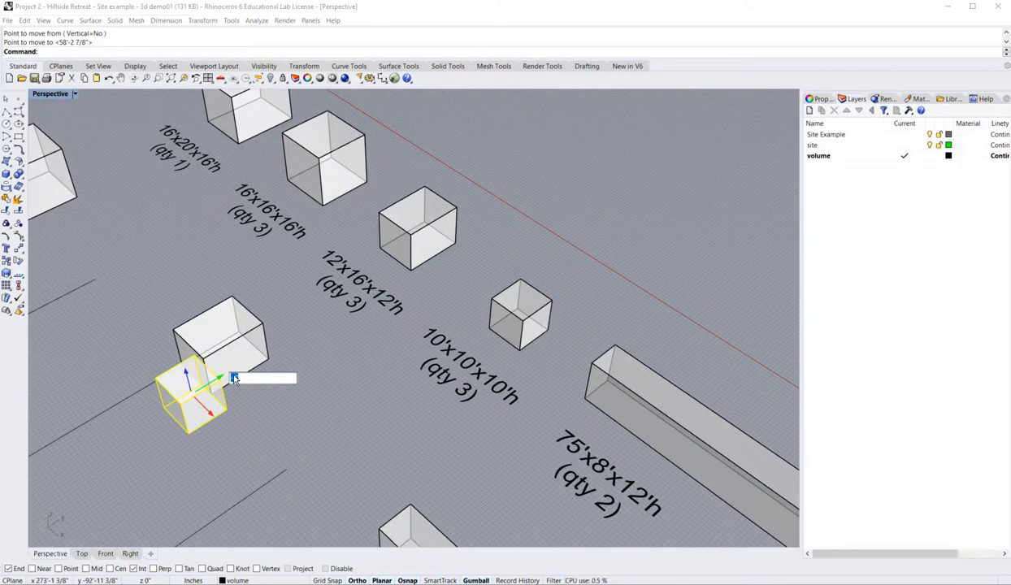
text(6')
key(Return)
click(328, 468)
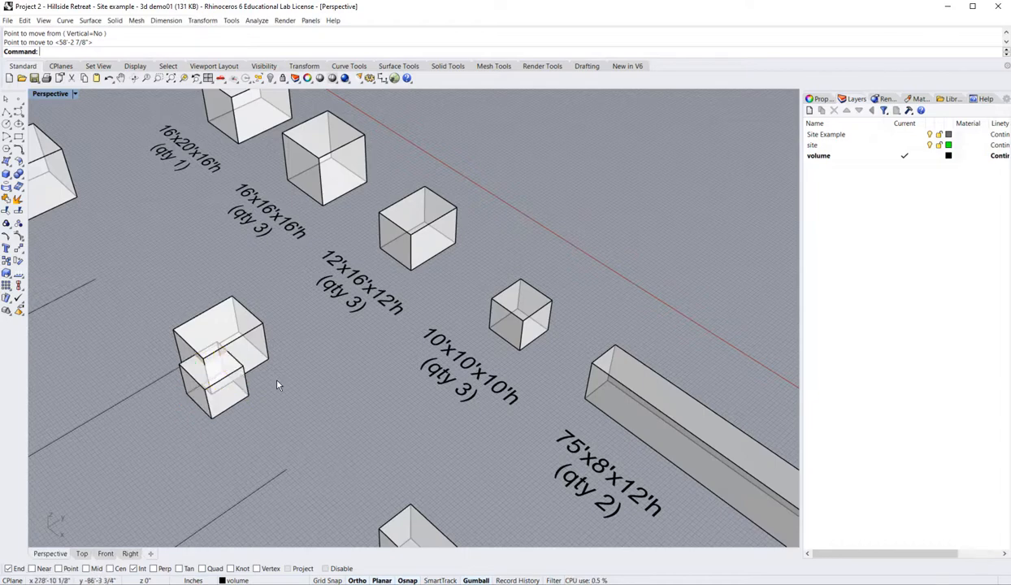
- Compare the 12'x16'x12' and 10'x10'x10' pair with the offsets and height difference in the collision dimensions PDF
right_drag(277, 385, 345, 421)
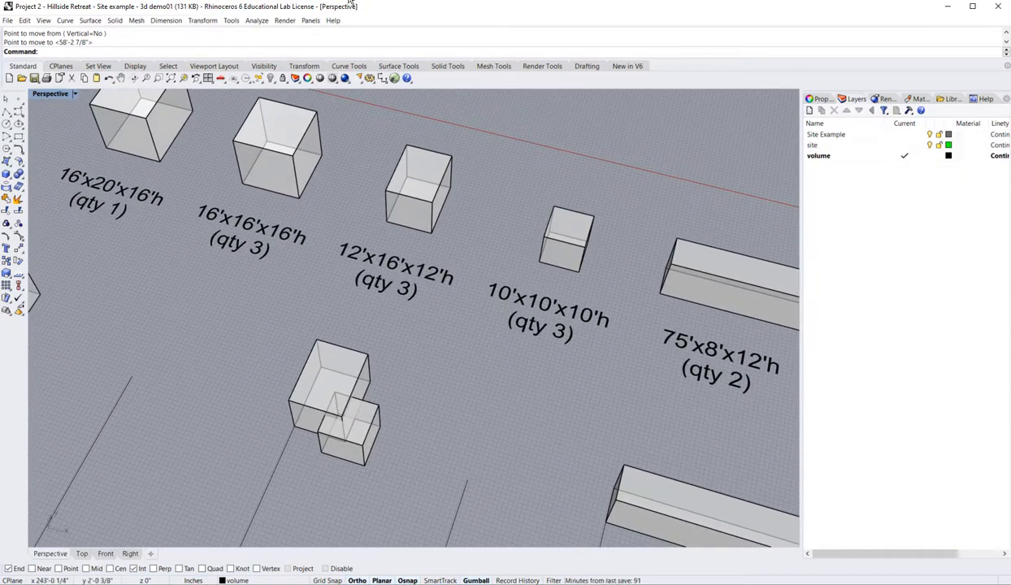
key(alt+Tab)
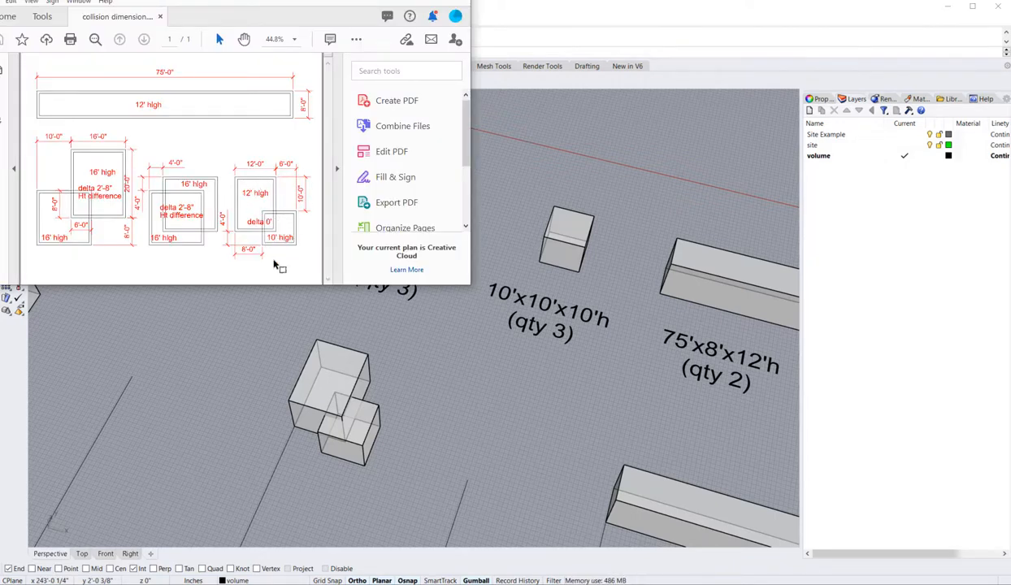
click(527, 16)
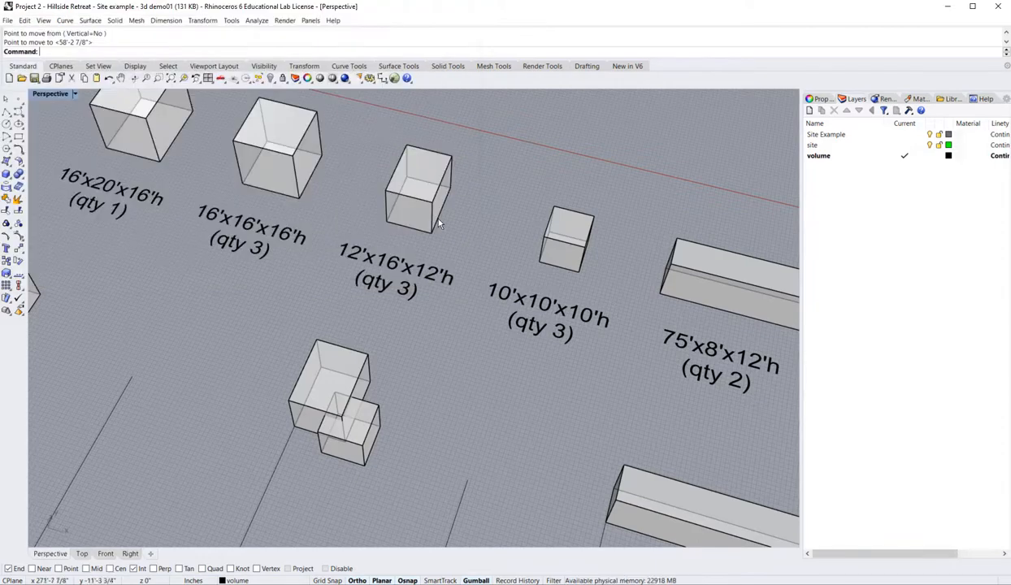
right_drag(378, 428, 378, 52)
key(alt+Tab)
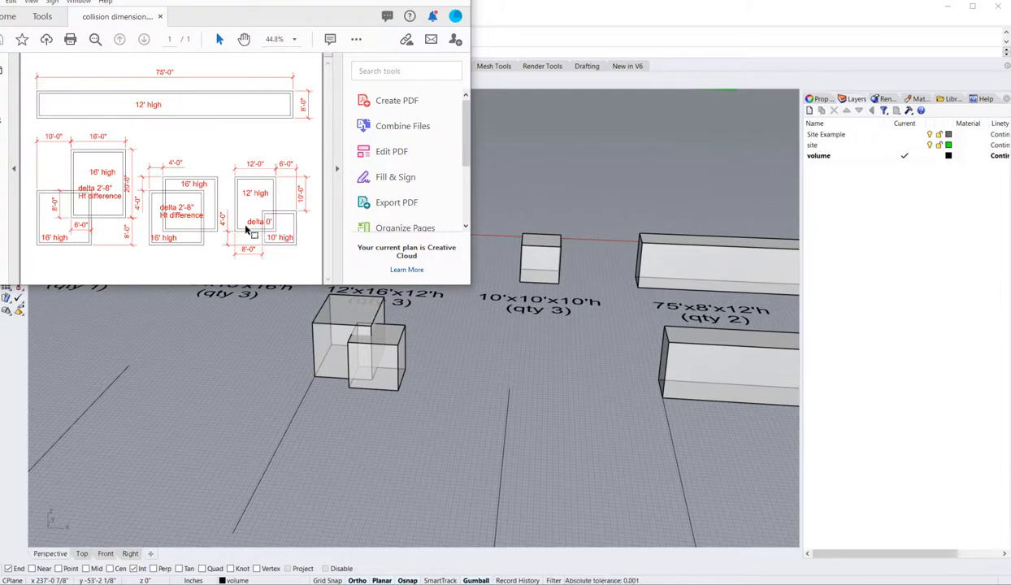
click(351, 398)
right_drag(351, 398, 356, 383)
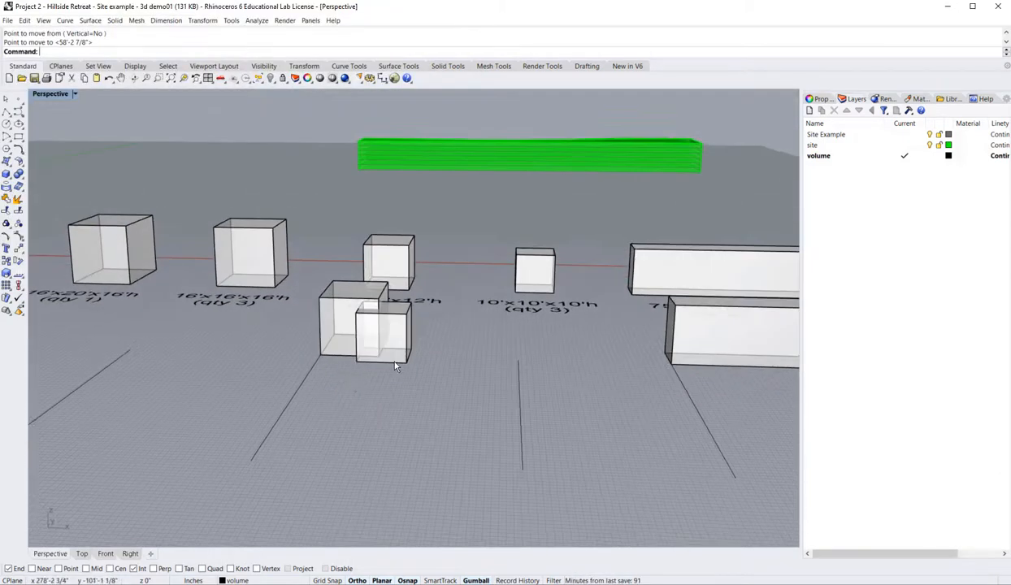
scroll(395, 366, down, 2)
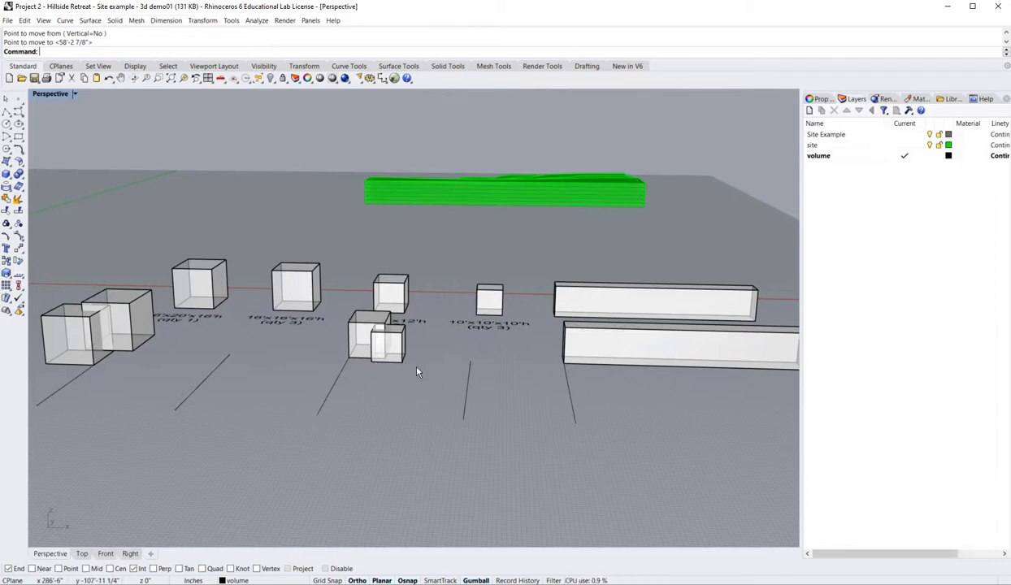
- Group the overlapping 12'x16'x12' and 10'x10'x10' boxes so they select as one object
scroll(417, 366, down, 2)
right_drag(385, 340, 394, 398)
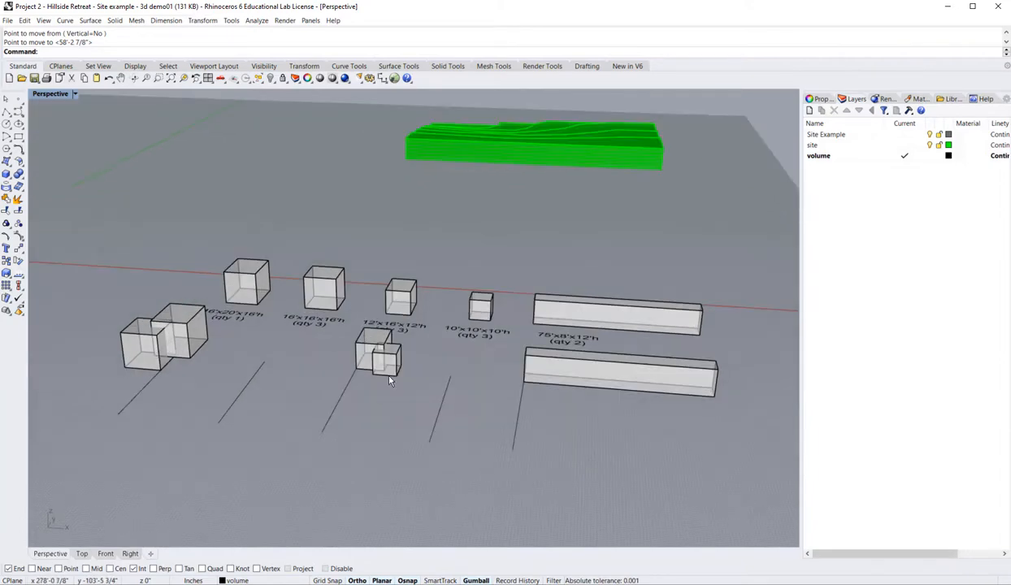
scroll(399, 393, up, 3)
drag(373, 360, 348, 332)
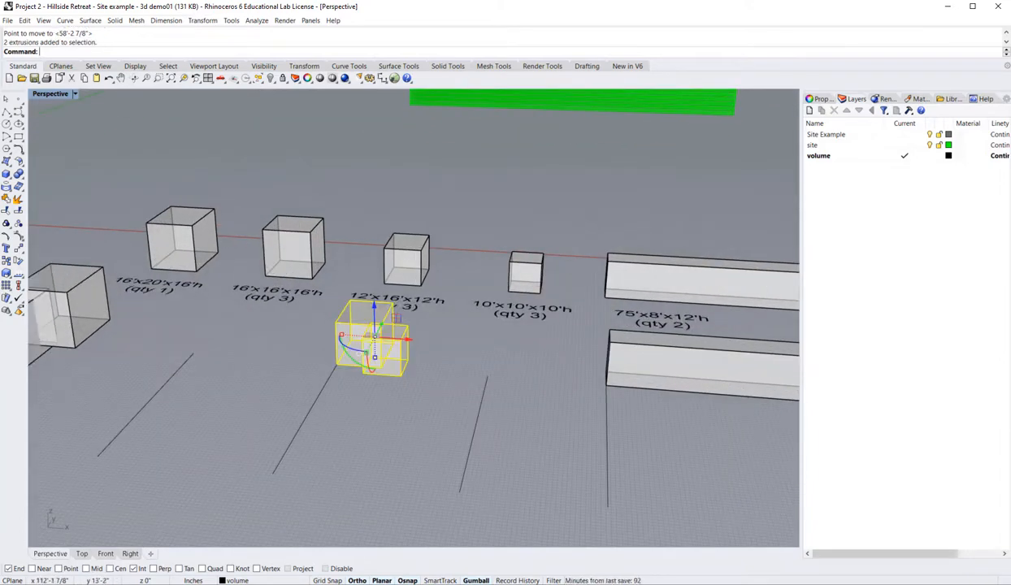
click(7, 226)
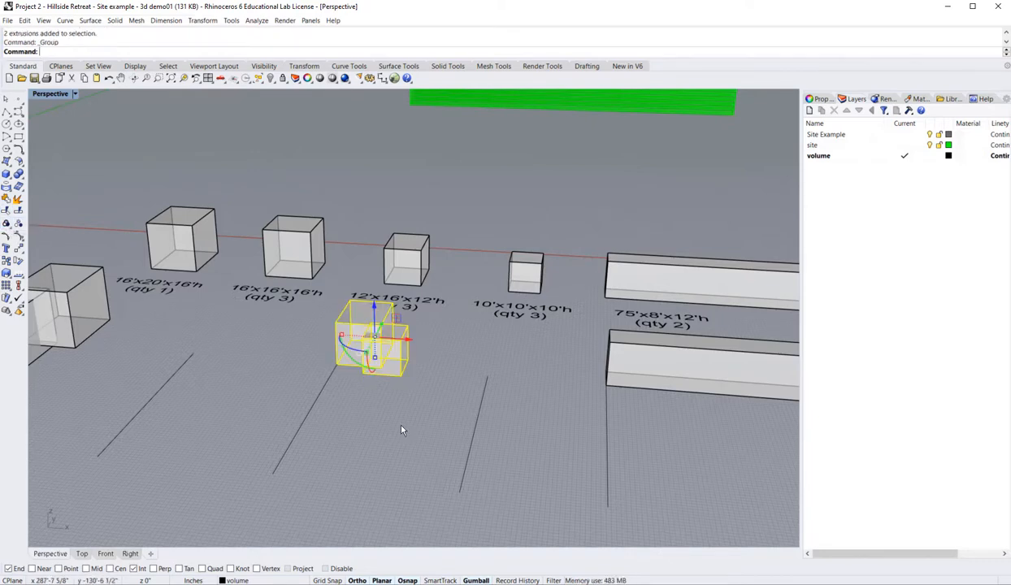
click(401, 426)
click(381, 361)
click(431, 439)
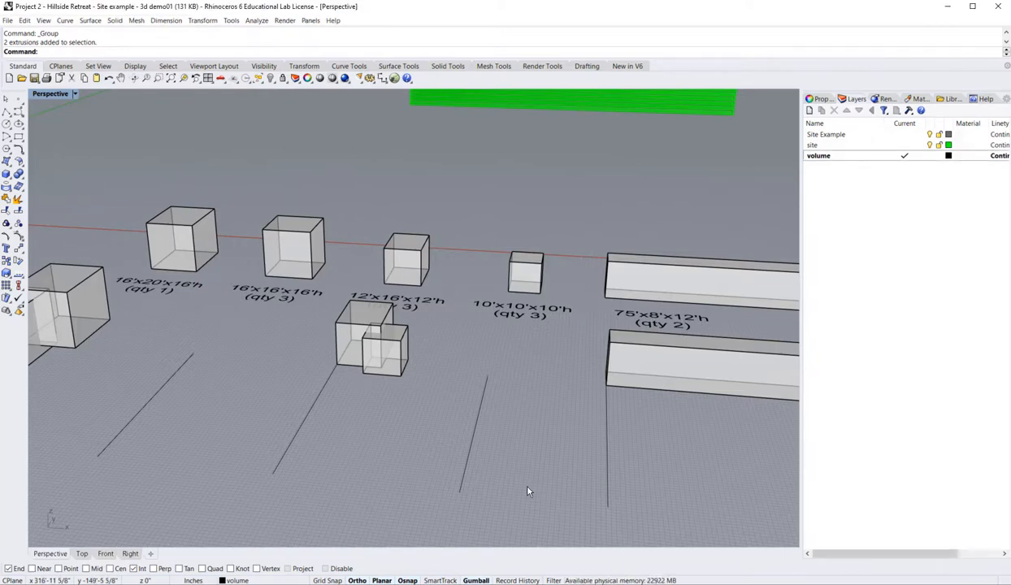
scroll(411, 334, down, 4)
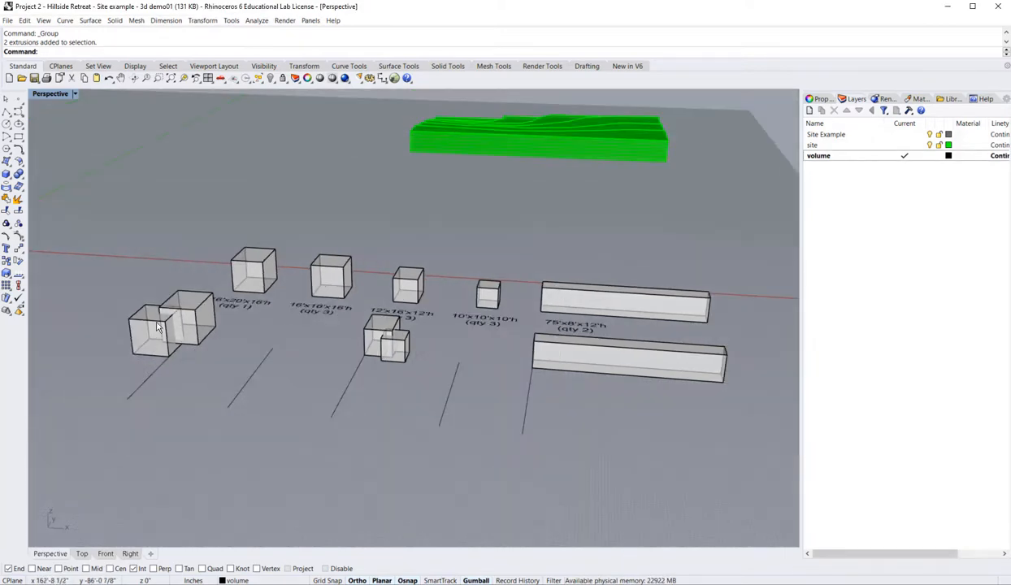